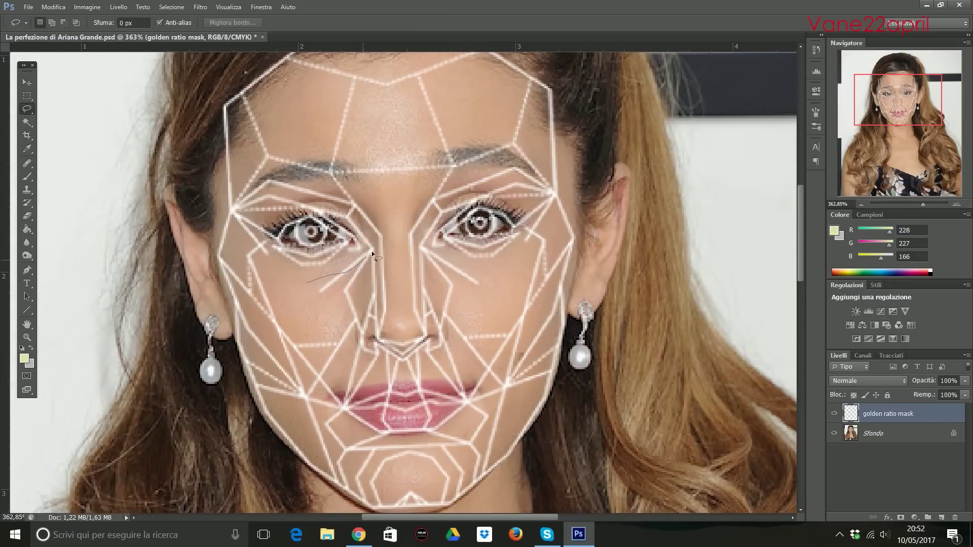
Copy the eye on the left onto its own new layer.
left_click_drag(265, 272, 304, 281)
left_click(873, 433)
key("ctrl+j")
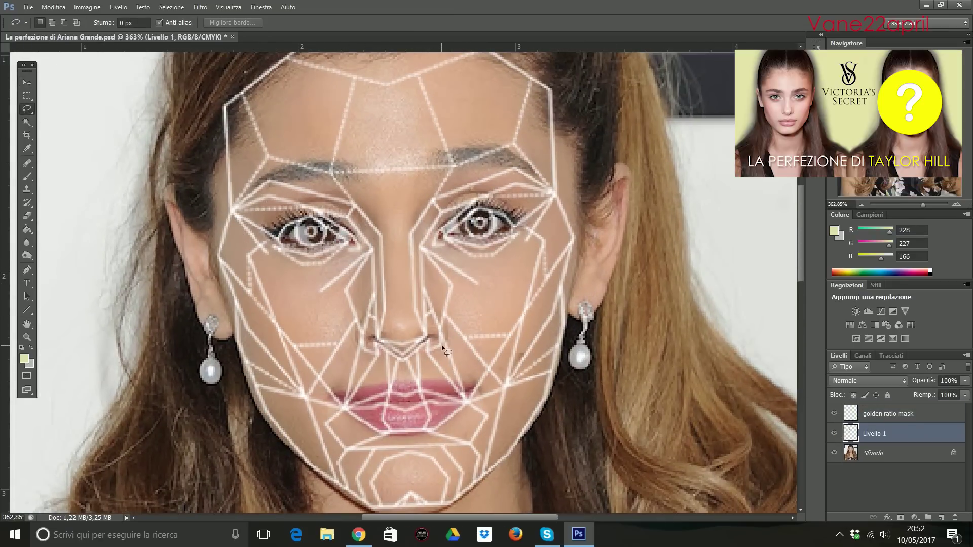
key("v")
key("alt+bracketleft")
Copy the eye on the right onto its own new layer.
key("l")
left_click_drag(482, 266, 490, 271)
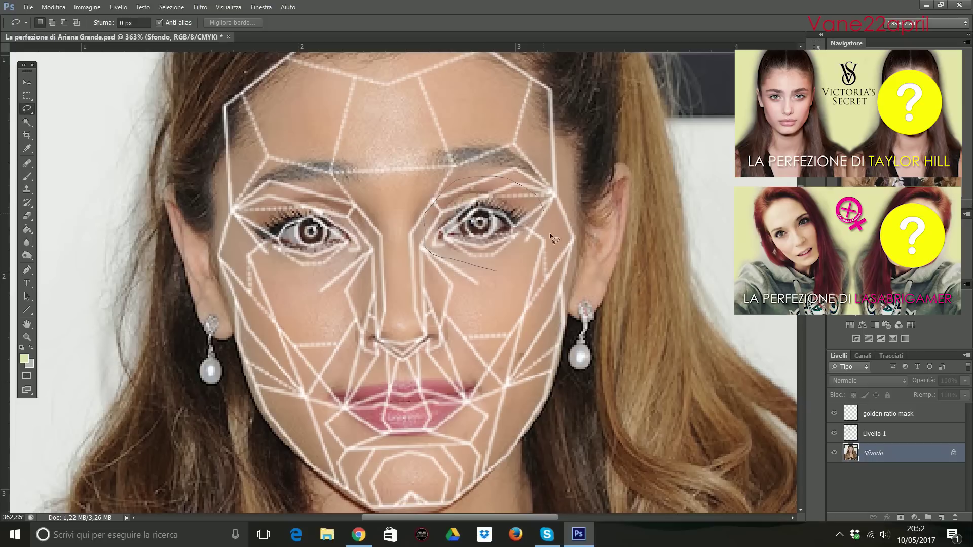
key("ctrl+j")
key("v")
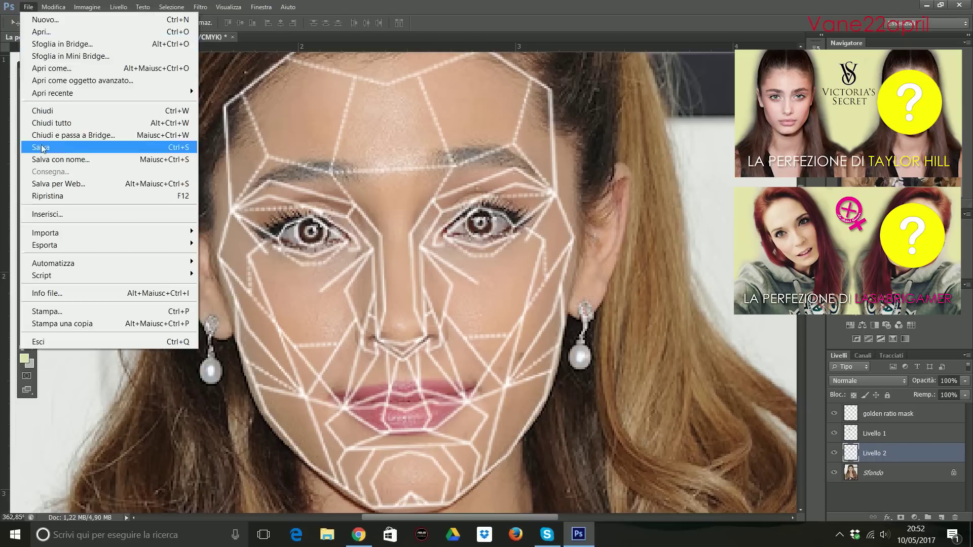
Copy the nose from the original photo layer onto its own new layer.
left_click(859, 481)
key("l")
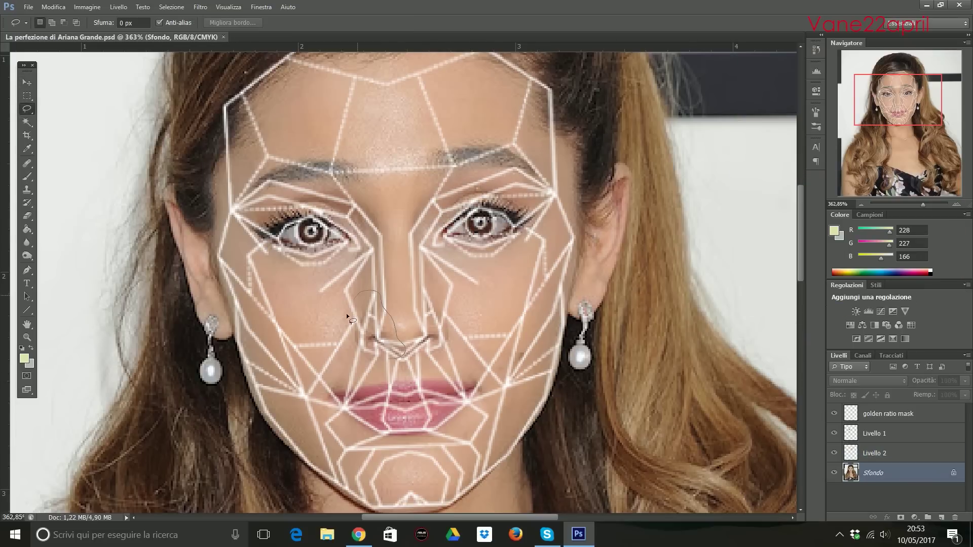
key("ctrl+j")
key("alt+bracketleft")
left_click_drag(423, 360, 419, 306)
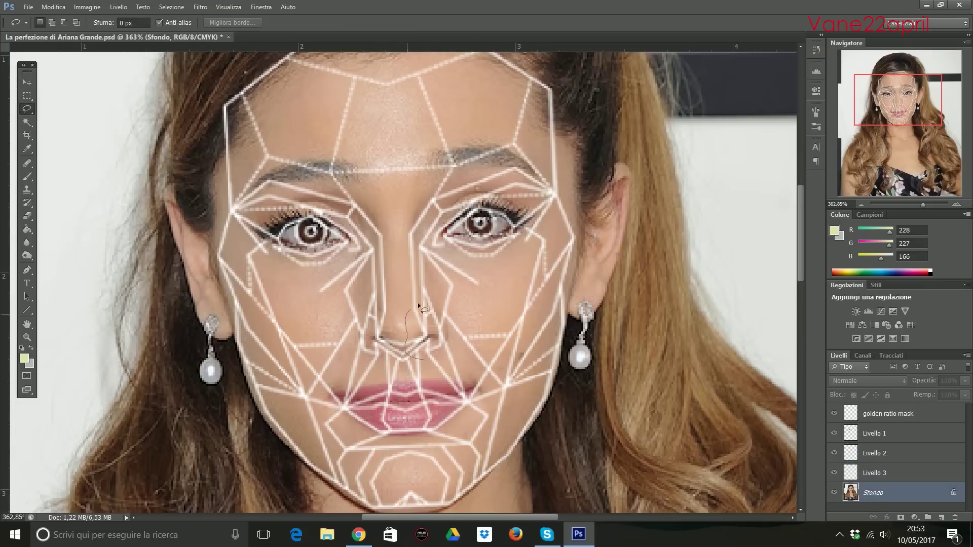
key("v")
key("ctrl+j")
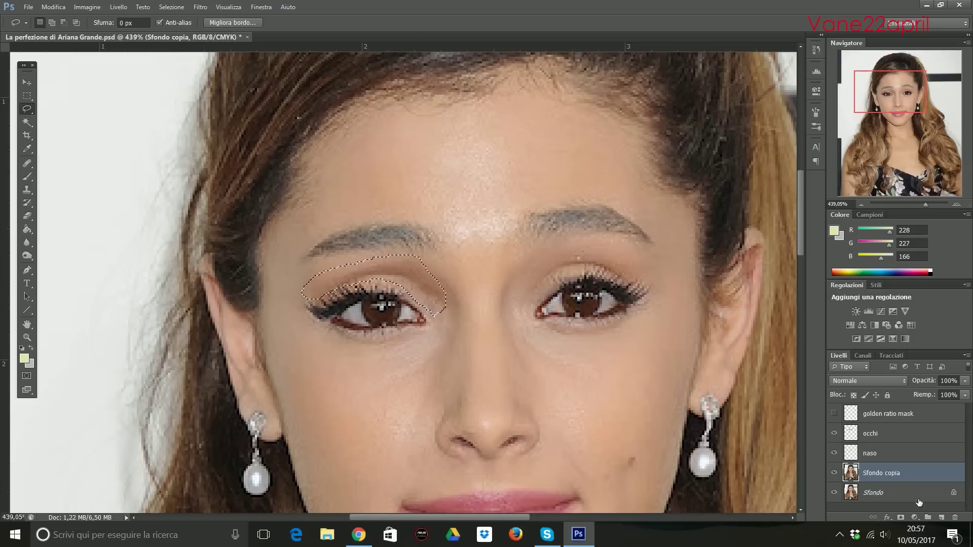
Copy the outlined eye to a new layer and set a 3 px eraser.
key("ctrl+j")
key("e")
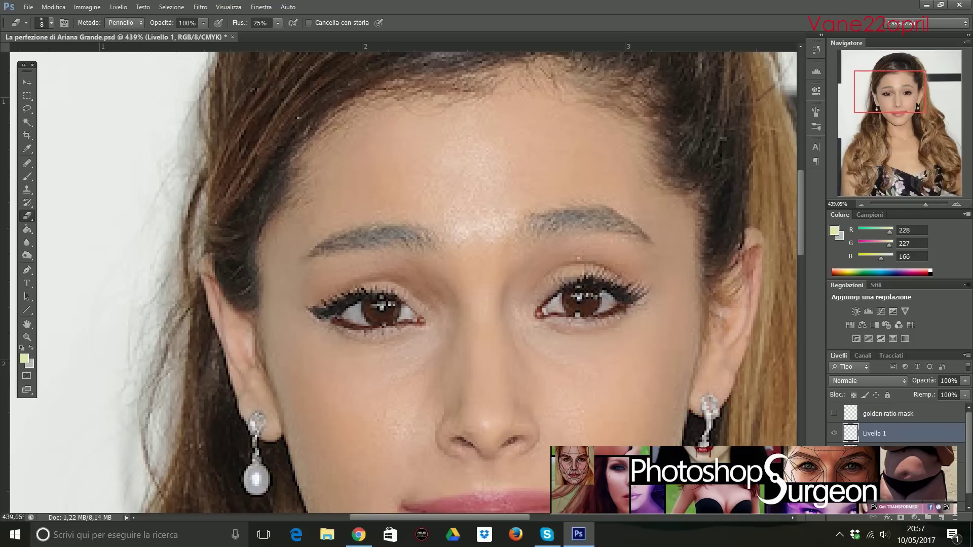
right_click(216, 198)
type("3")
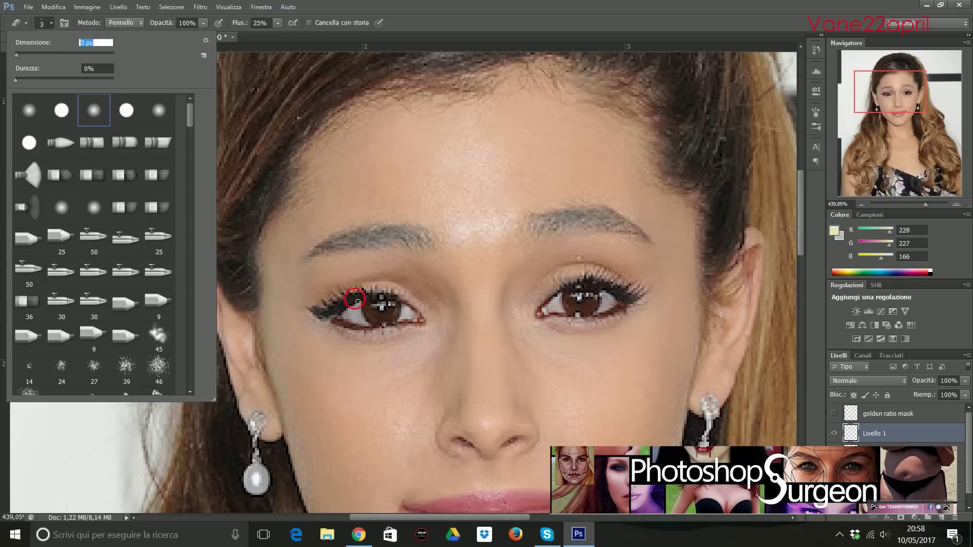
key("Return")
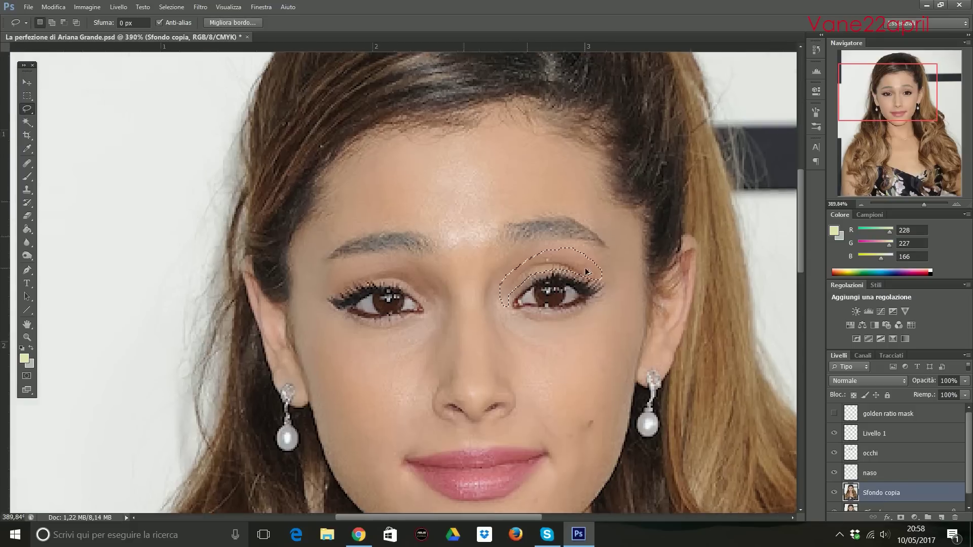
Copy the right eye to a new layer, nudge it down, and erase its edges.
left_click_drag(554, 258, 588, 276)
scroll(587, 276, "up", 2)
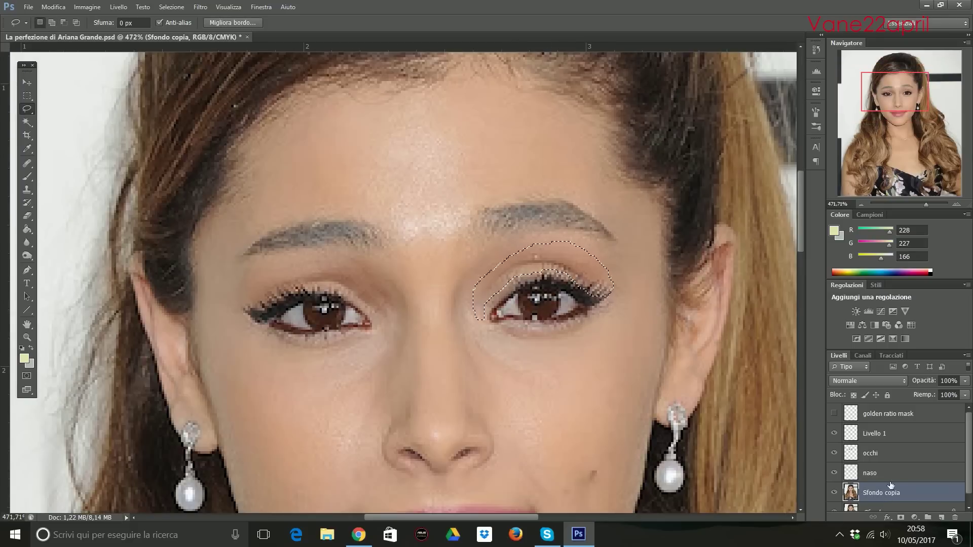
key("ctrl+c")
left_click(874, 433)
key("ctrl+v")
key("v")
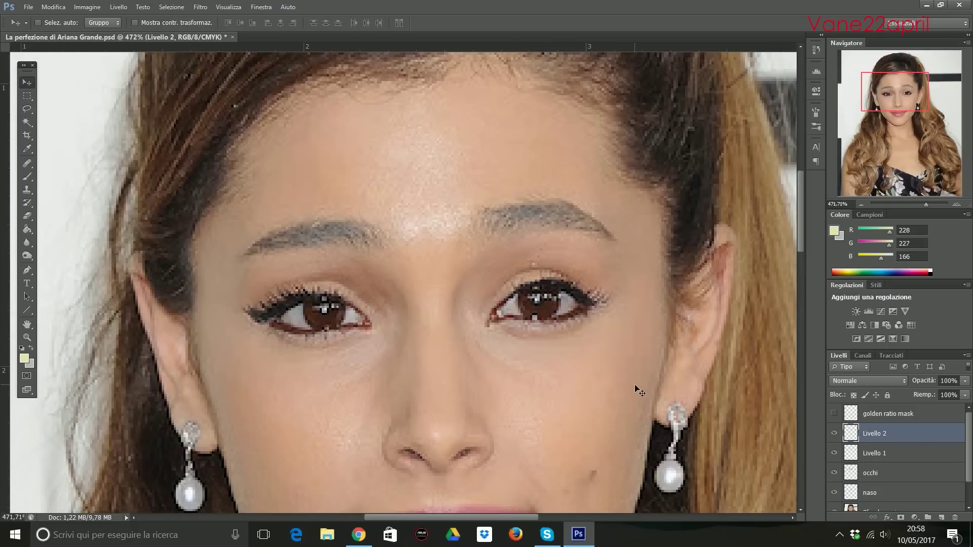
key("Down")
key("e")
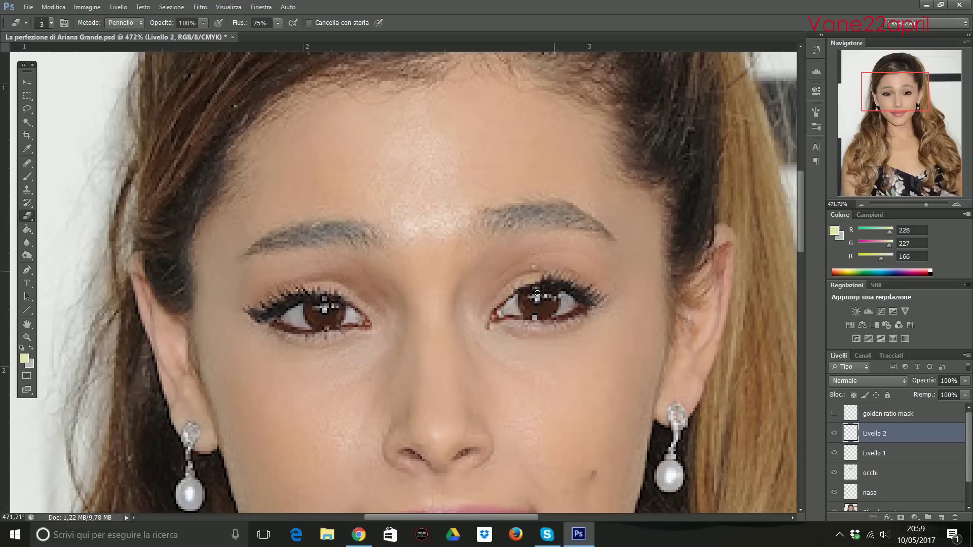
left_click_drag(528, 288, 512, 265)
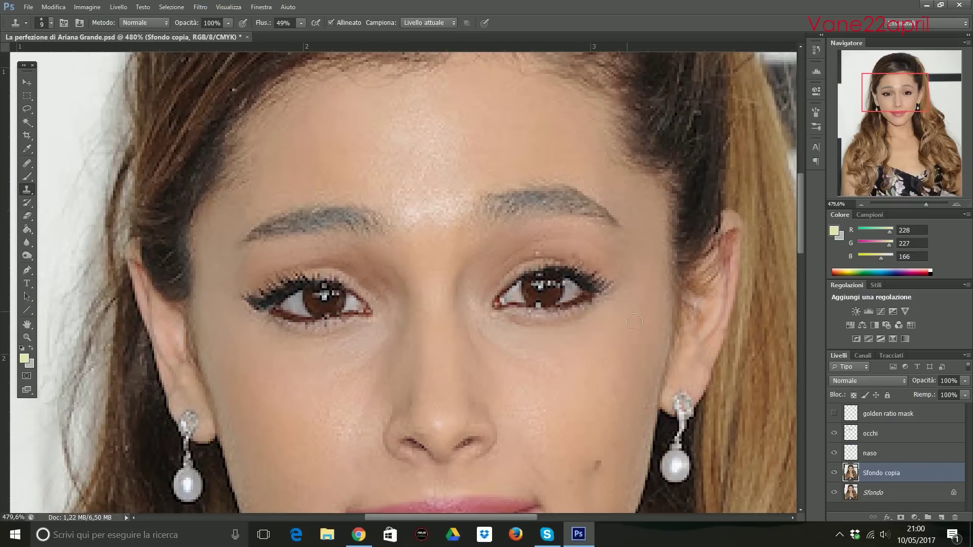
Set up an 8 px Clone Stamp brush on the background copy around the eyes.
left_click(880, 434)
key("e")
left_click(881, 473)
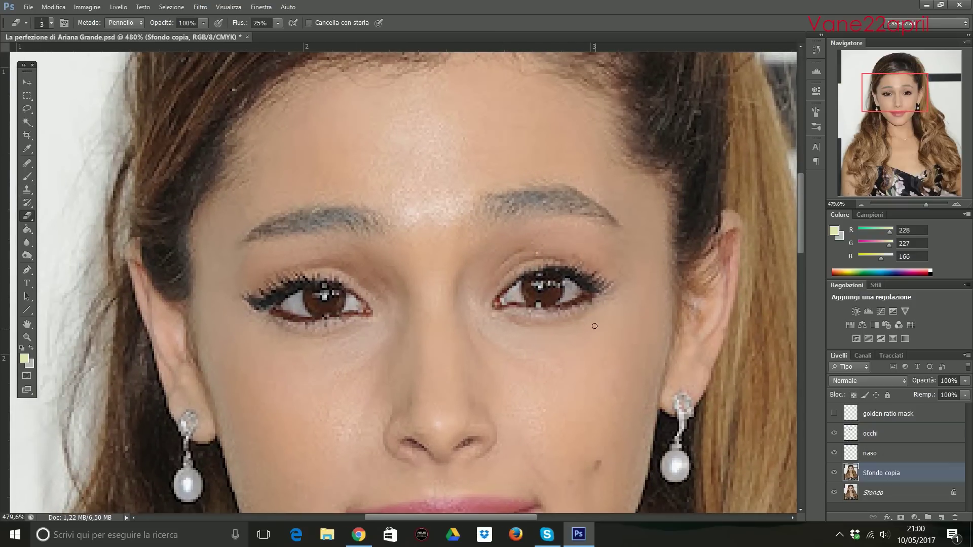
left_click(51, 22)
type("8")
key("Return")
left_click(26, 190)
scroll(649, 265, "down", 1)
right_click(430, 263)
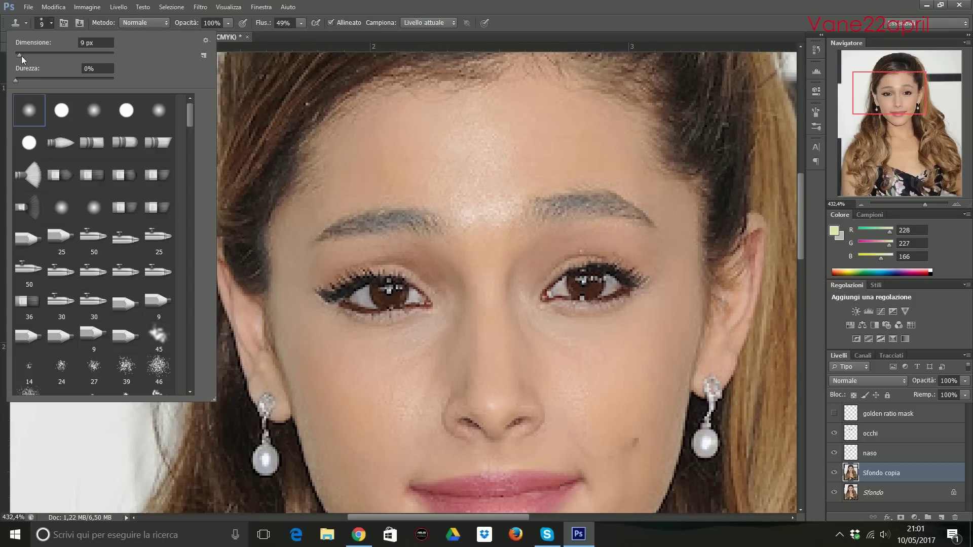
key("Escape")
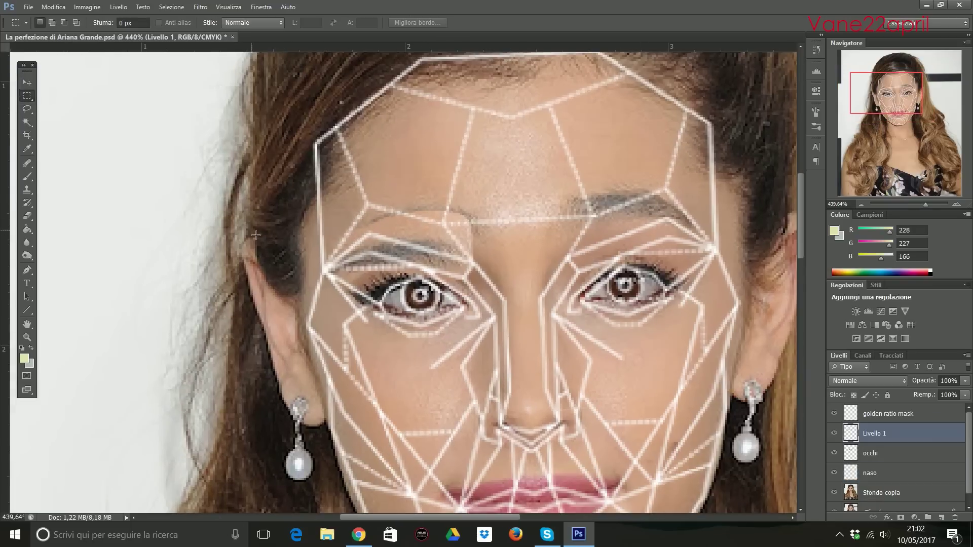
Warp the left eyebrow to follow the mask's brow lines.
right_click(414, 238)
left_click(488, 364)
left_click_drag(366, 260, 466, 259)
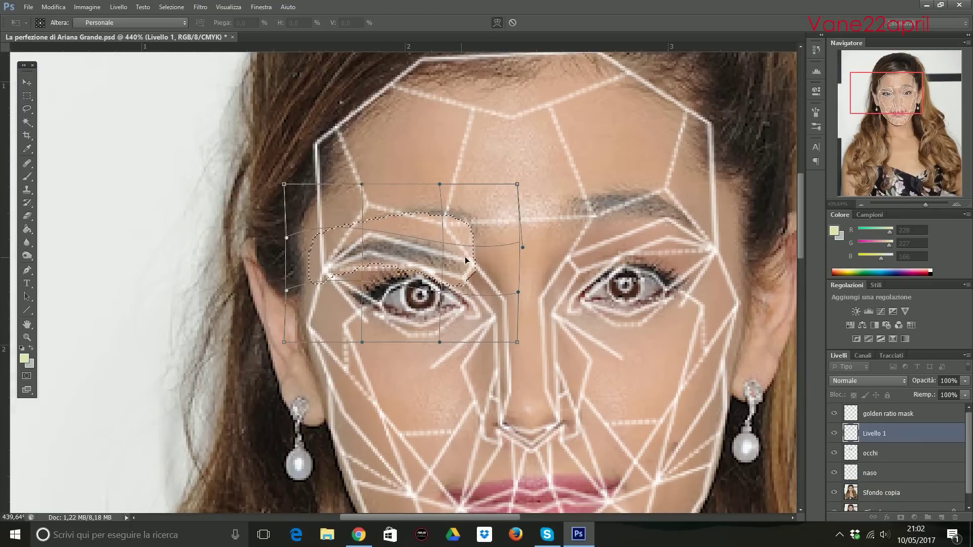
key("Return")
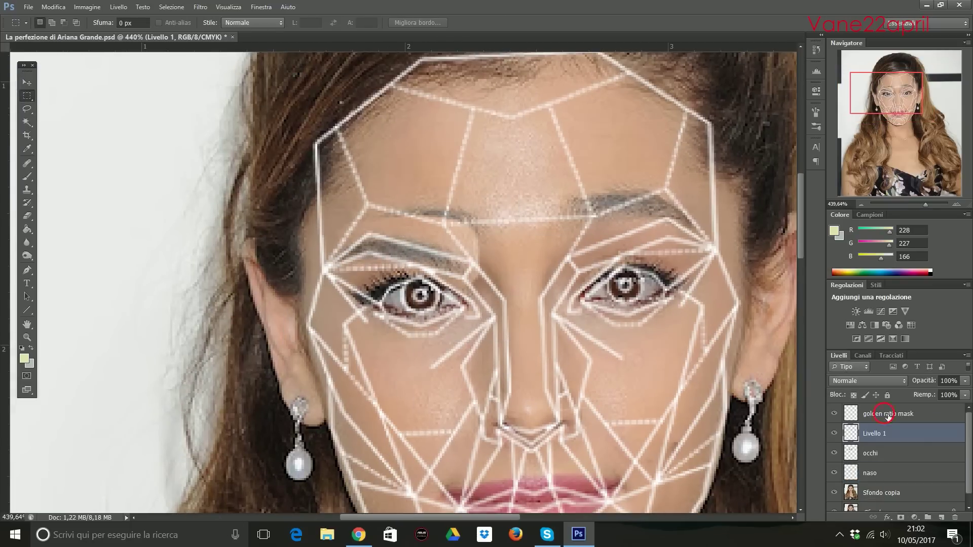
Hide the golden ratio mask and erase the warped eyebrow's leftover edges.
left_click(833, 414)
key("e")
scroll(448, 287, "up", 1)
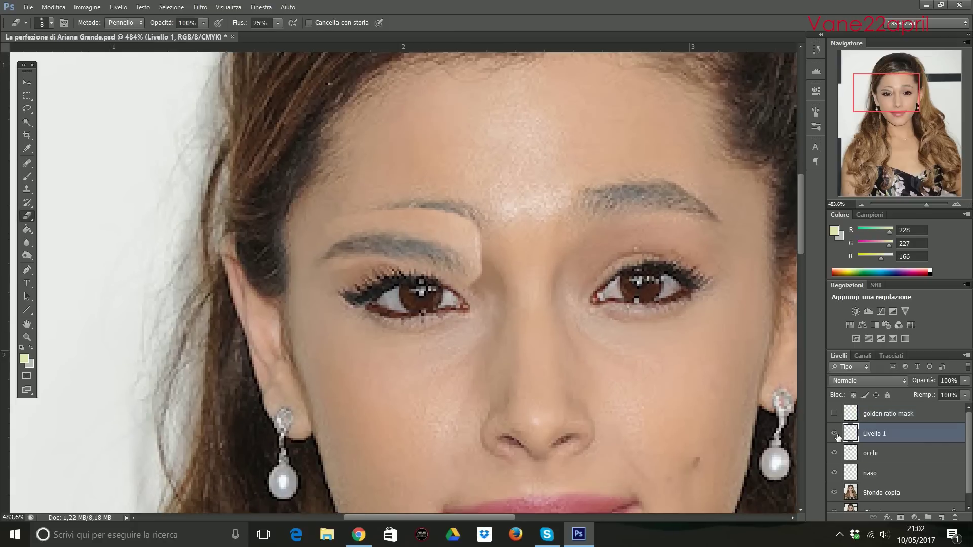
left_click(833, 413)
key("v")
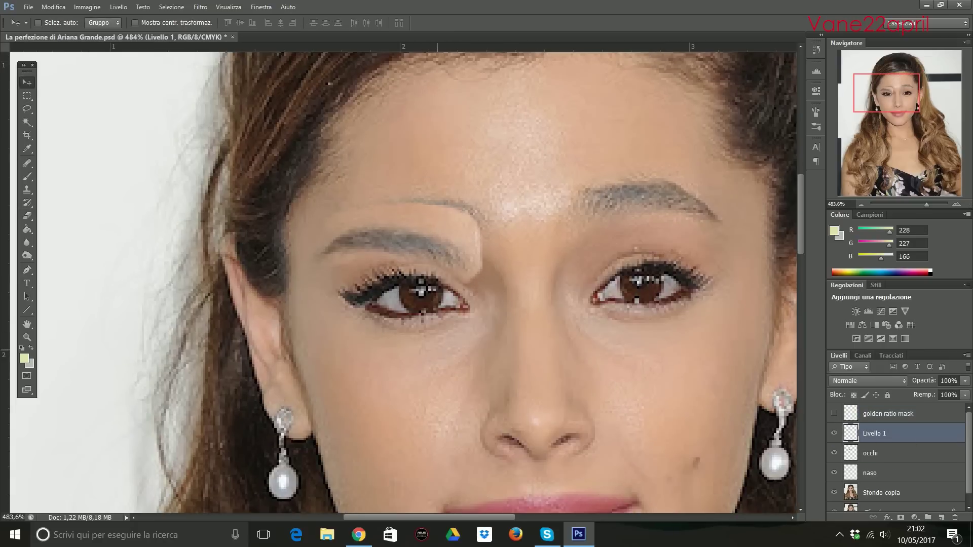
key("e")
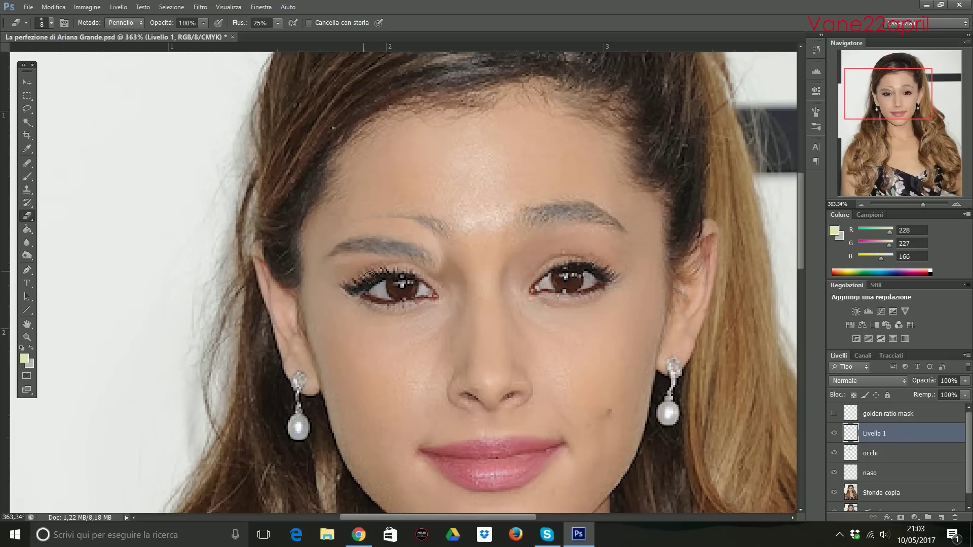
Copy the eyebrow area to a new layer and move it down over the eye.
left_click_drag(644, 246, 644, 246)
key("ctrl+j")
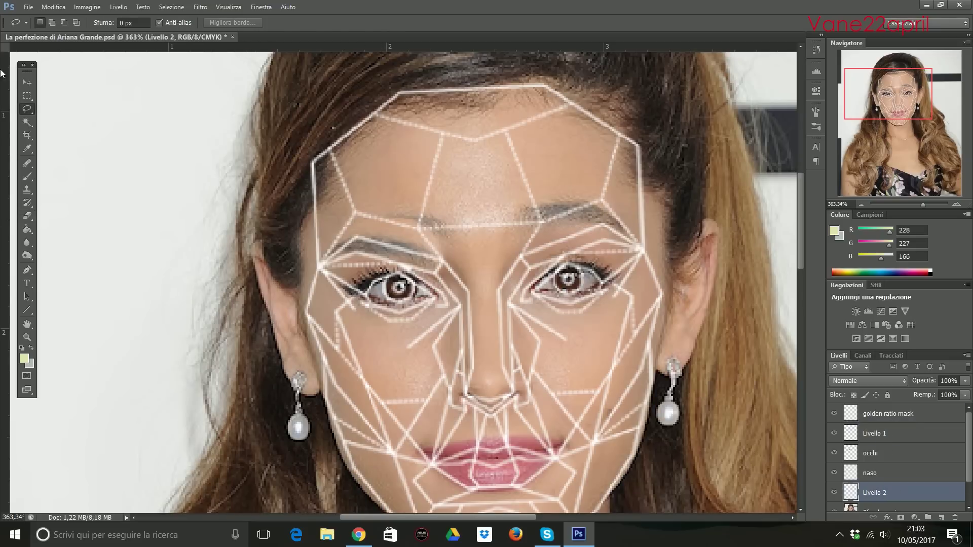
key("ctrl+t")
mouse_move(543, 228)
left_mouse_down()
mouse_move(543, 261)
mouse_move(582, 260)
left_mouse_up()
Warp the eyebrow copy into place and clone skin over the original brow.
scroll(614, 233, "up", 1)
right_click(614, 233)
left_click(634, 309)
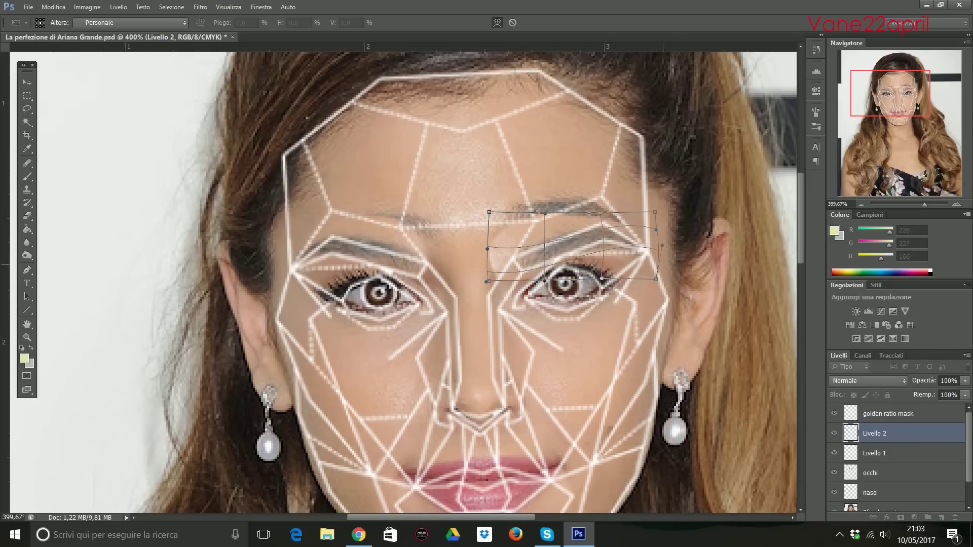
key("Return")
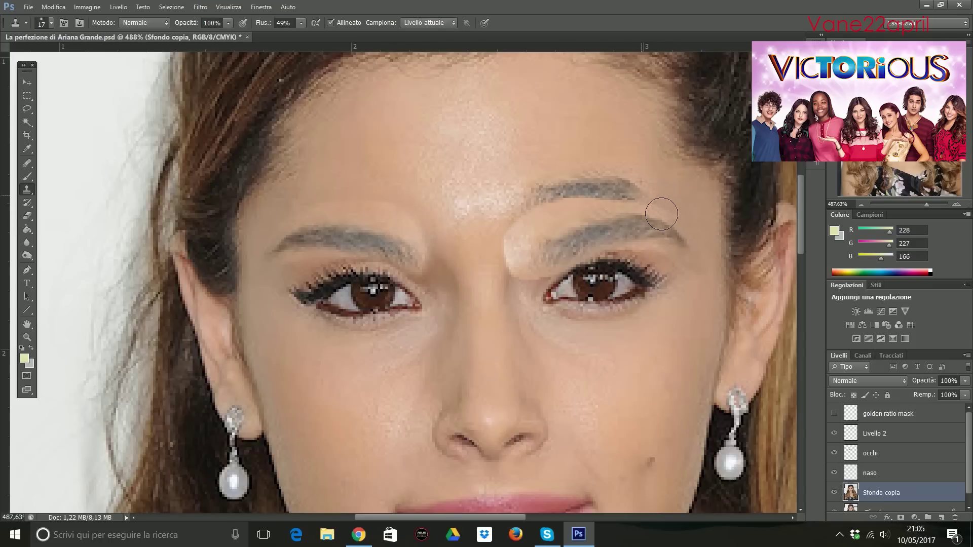
left_click_drag(651, 177, 630, 200)
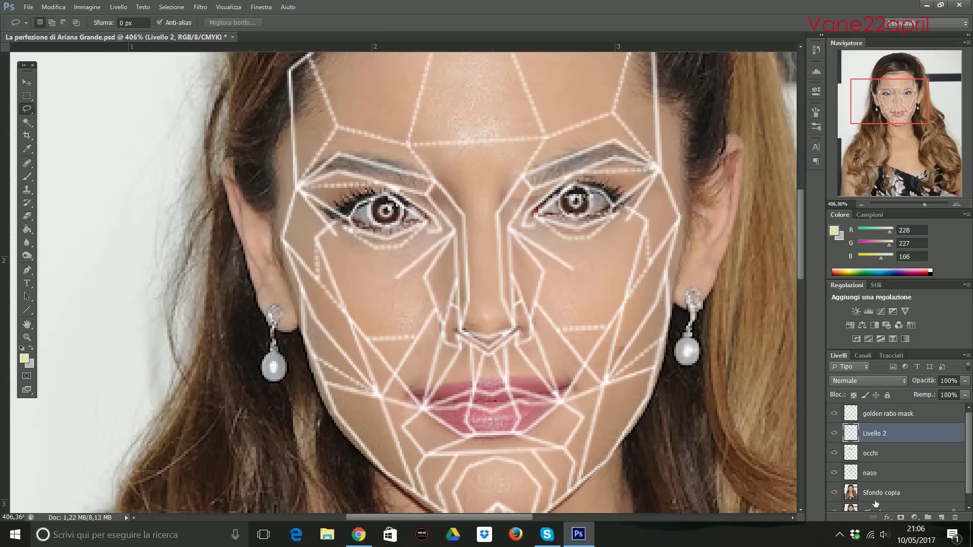
Copy the nose onto a new layer and warp it.
left_click_drag(520, 250, 446, 245)
key("ctrl+j")
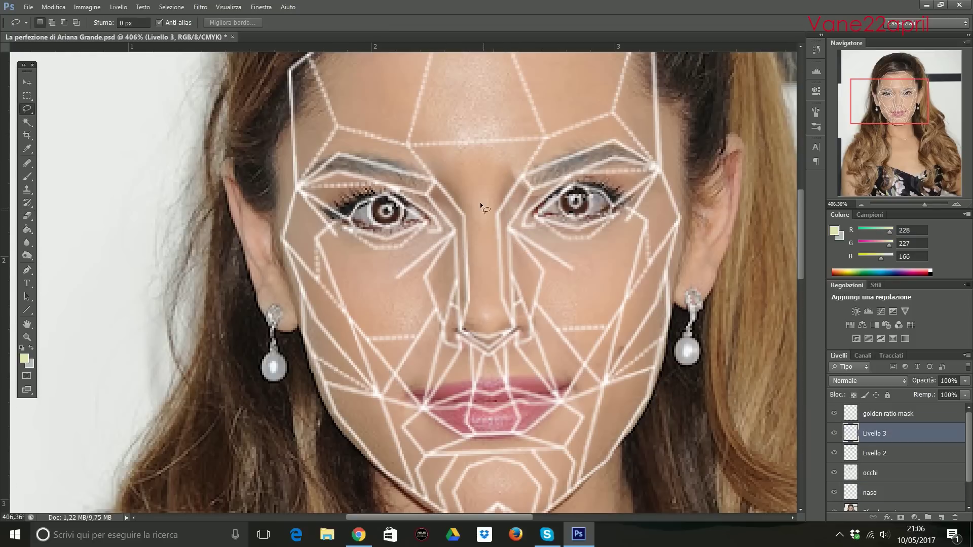
key("v")
scroll(465, 174, "up", 1)
right_click(502, 218)
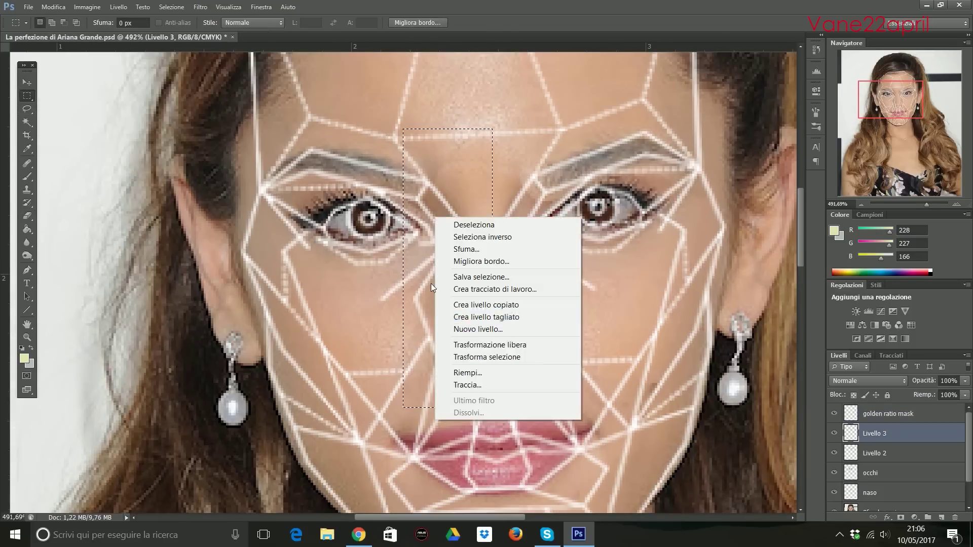
left_click(542, 344)
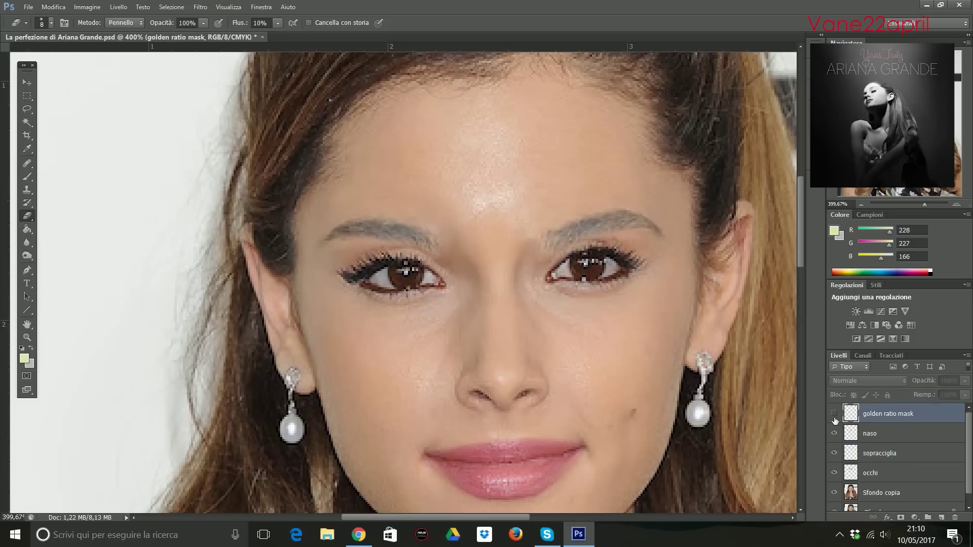
key("Return")
On sopracciglia, warp the left eyebrow area and hide the mask to check.
left_click(879, 453)
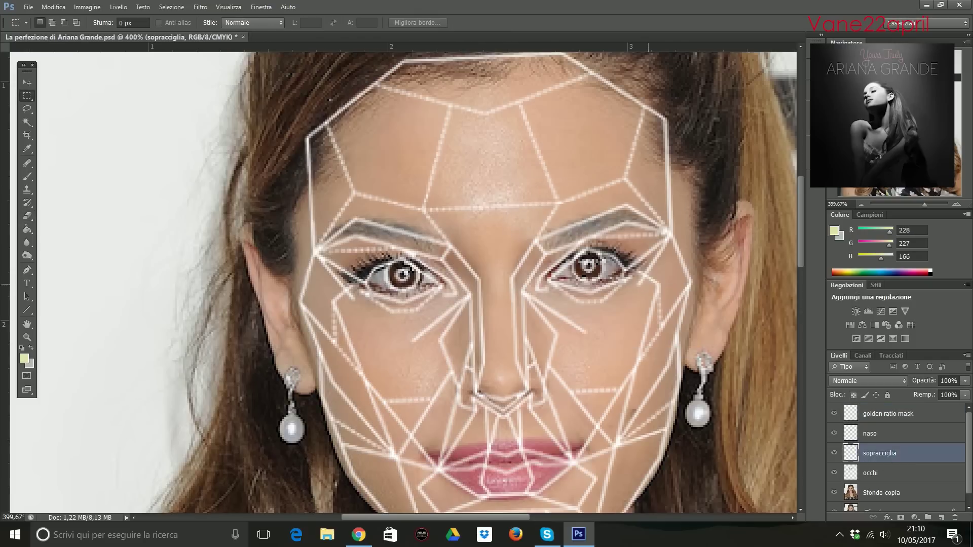
key("m")
left_click_drag(298, 189, 477, 289)
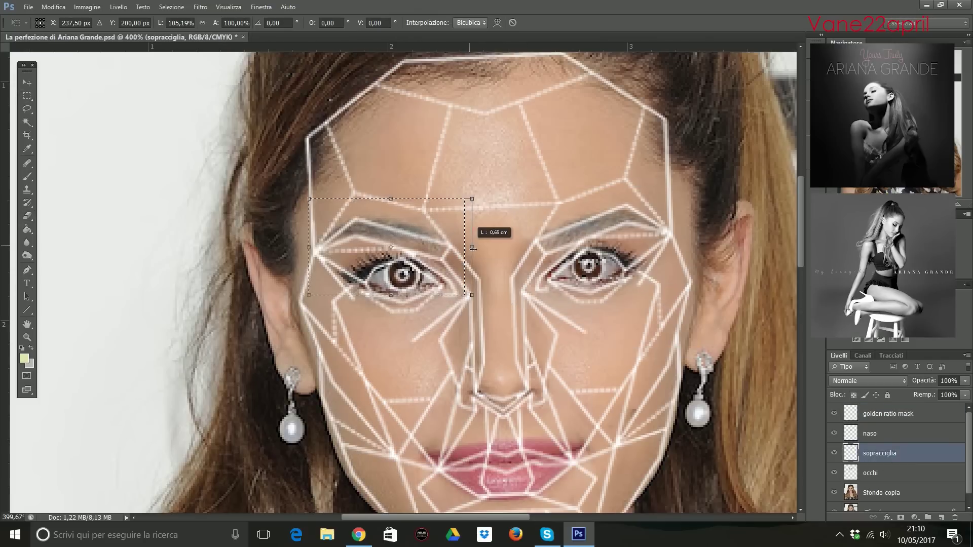
key("ctrl+t")
right_click(423, 252)
left_click(450, 274)
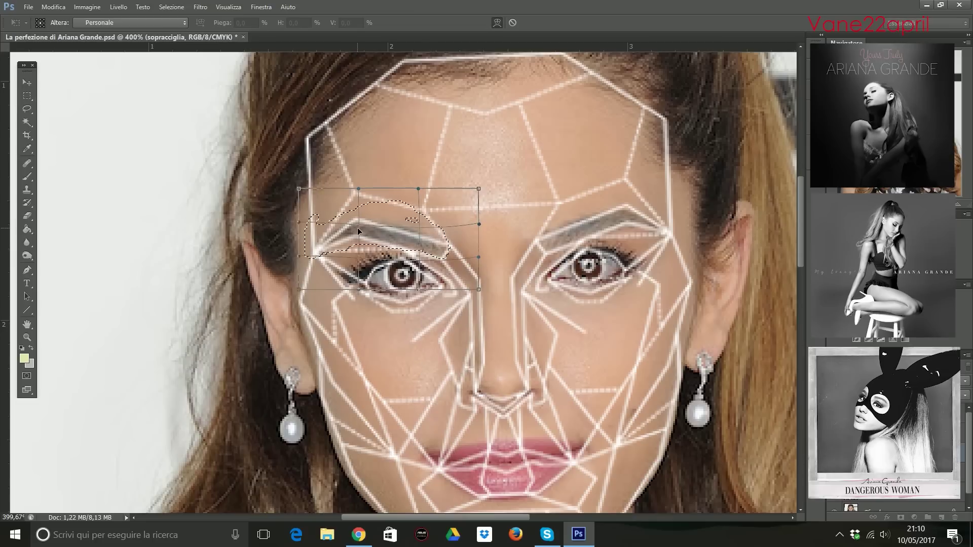
key("Return")
left_click(833, 414)
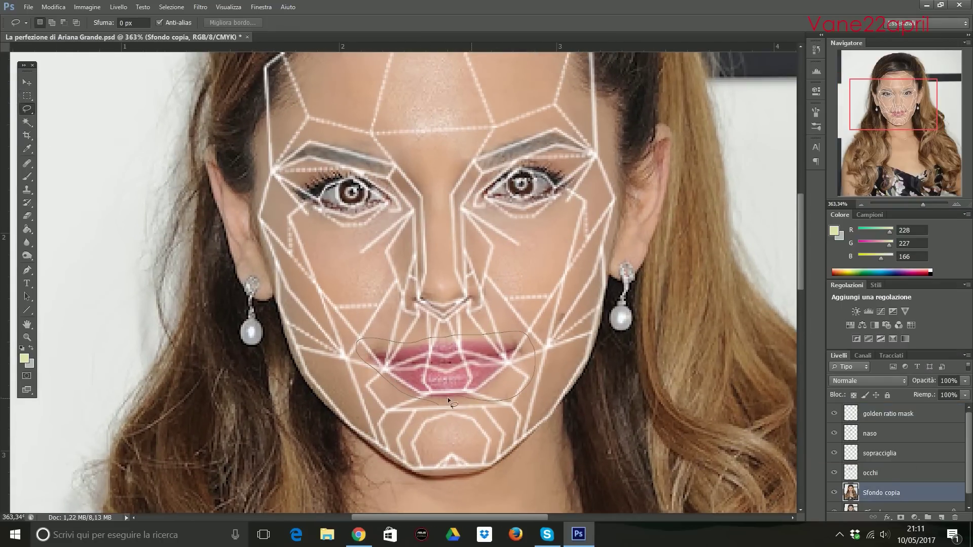
Copy the lips to a new layer and squash them to about 88% height.
scroll(453, 380, "up", 1)
key("ctrl+t")
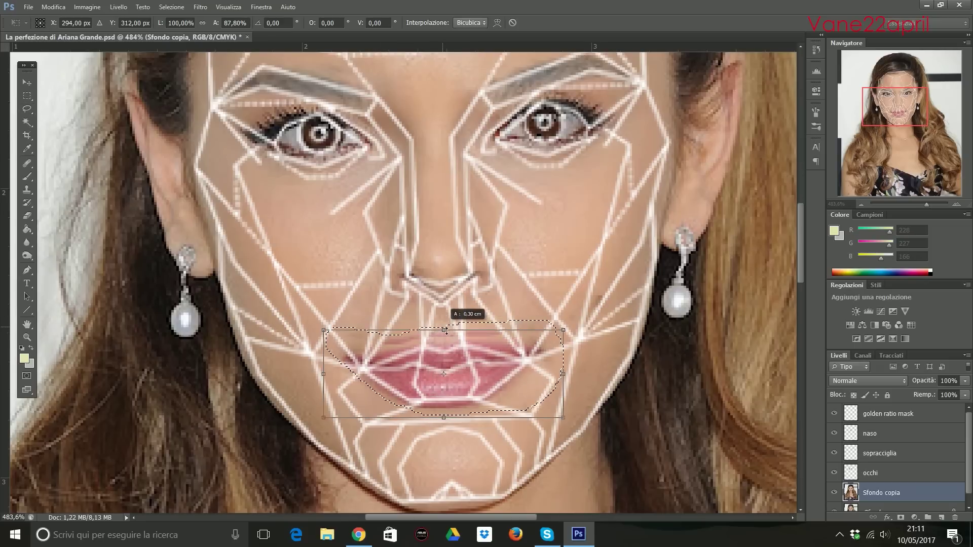
key("Escape")
key("ctrl+j")
key("ctrl+t")
left_click_drag(443, 319, 448, 333)
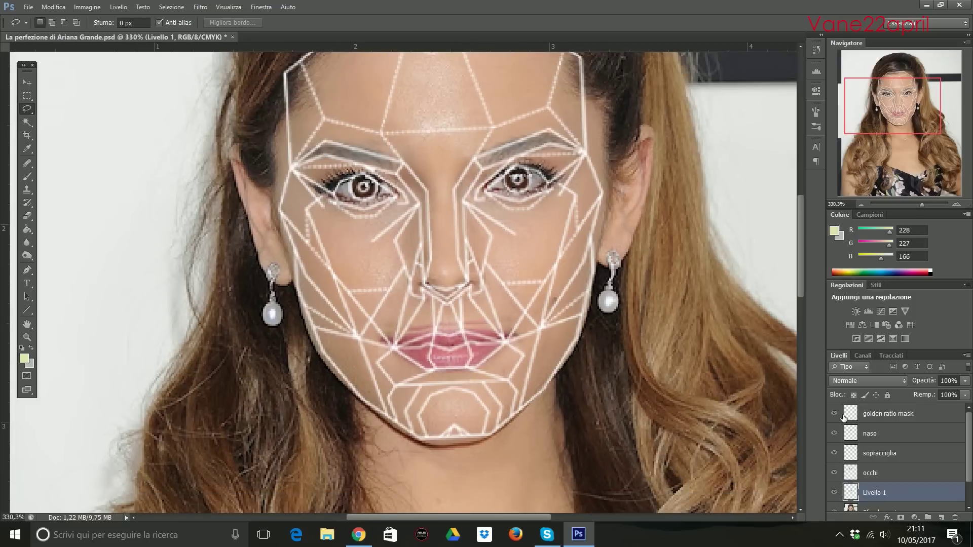
key("s")
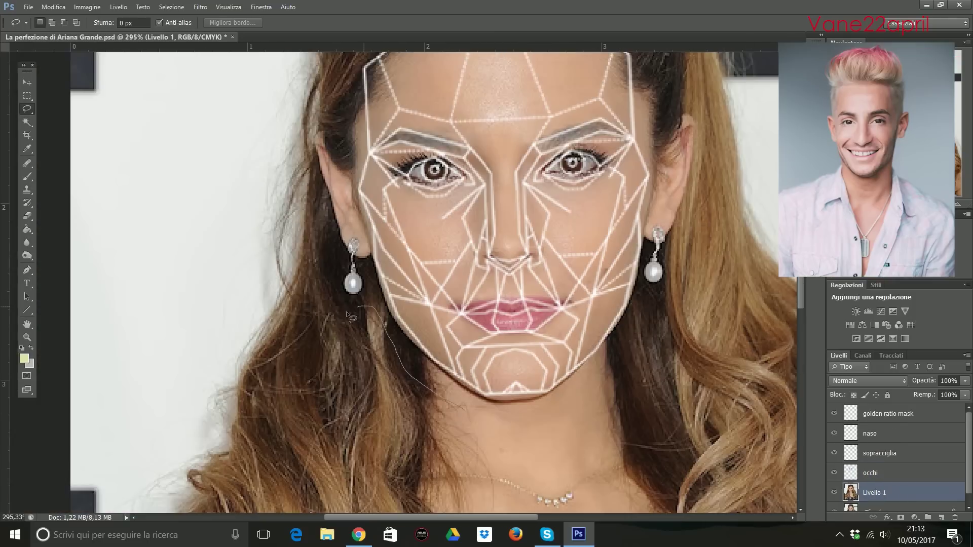
Copy another outlined area of the lower face onto a new layer.
left_click_drag(432, 338, 450, 408)
key("ctrl+j")
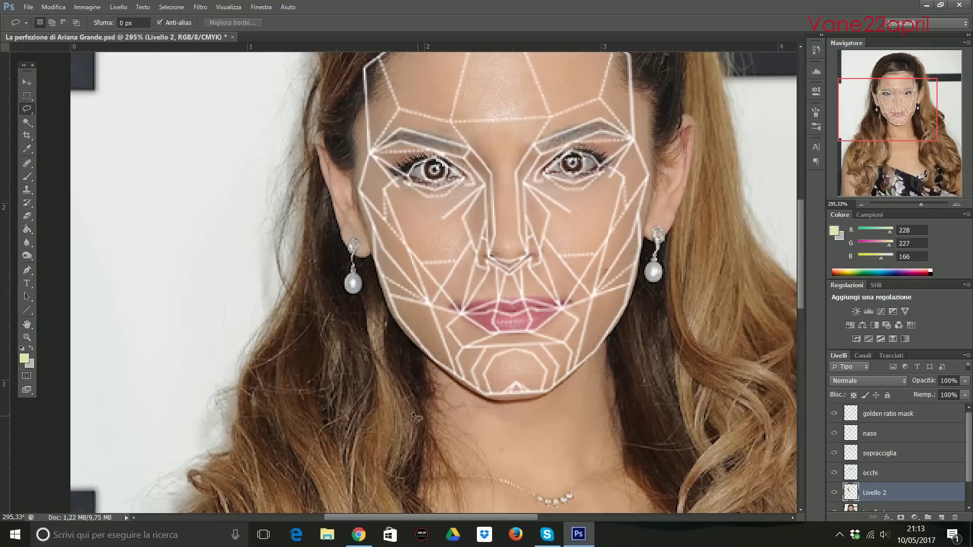
left_click(25, 83)
From Livello 1, copy the right cheek and jaw to a new layer; hide the mask.
left_click(877, 509)
key("l")
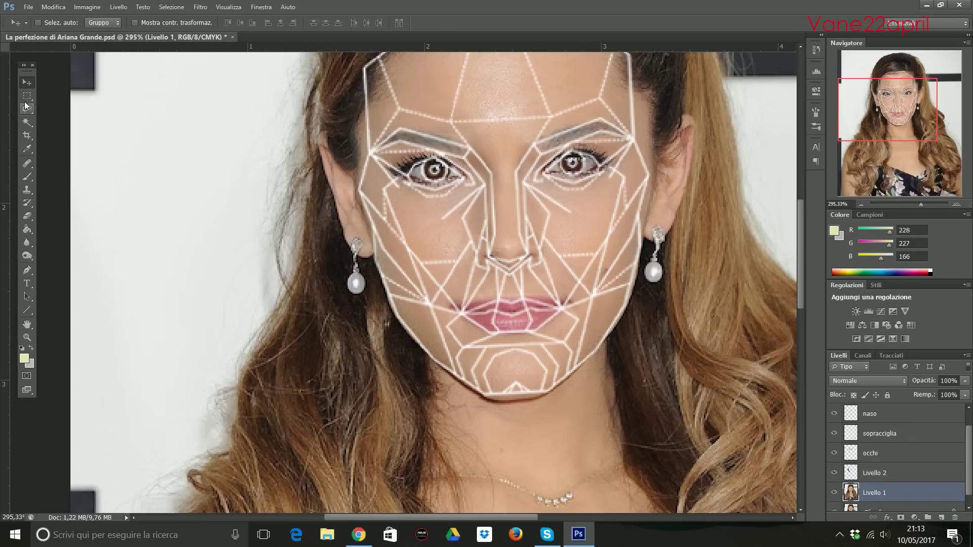
left_click_drag(639, 384, 654, 363)
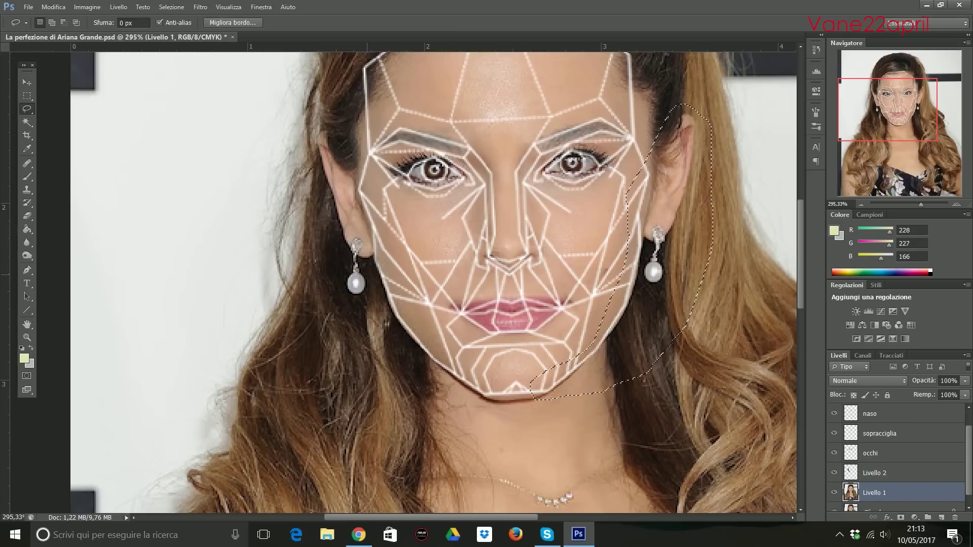
key("ctrl+j")
left_click(25, 82)
right_click(862, 491)
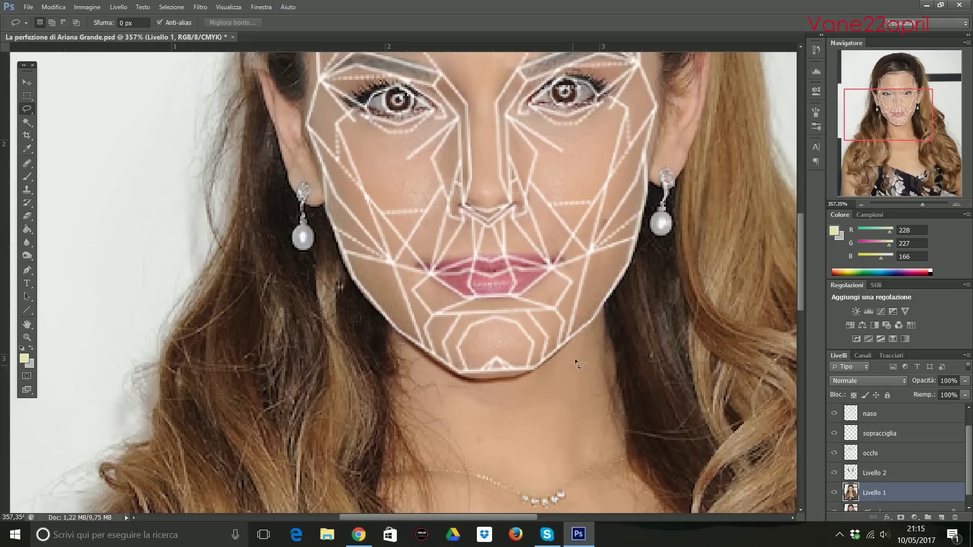
key("ctrl+j")
left_click(27, 83)
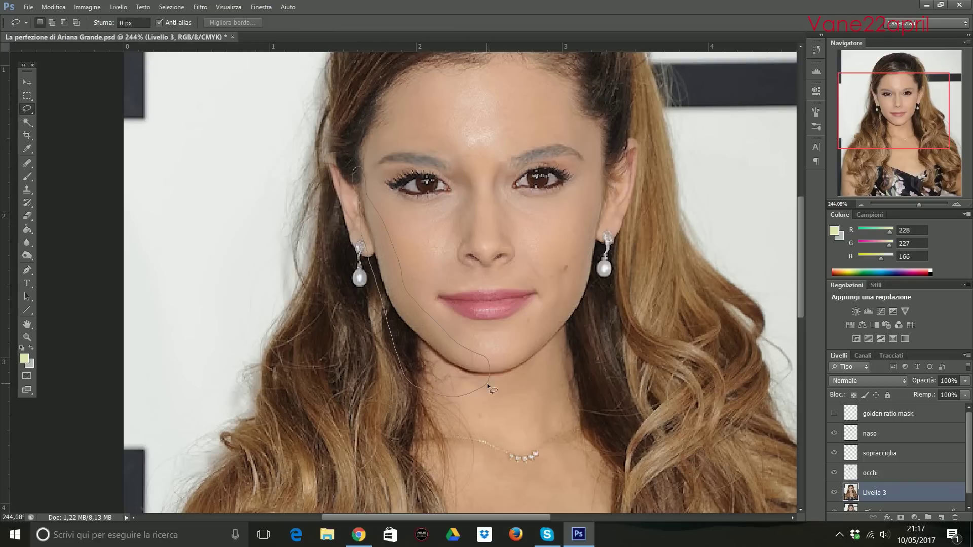
Copy the left cheek-and-jaw half, flip it horizontally, and place it on the right.
left_click_drag(489, 388, 355, 170)
key("ctrl+j")
key("ctrl+t")
right_click(400, 252)
left_click(430, 416)
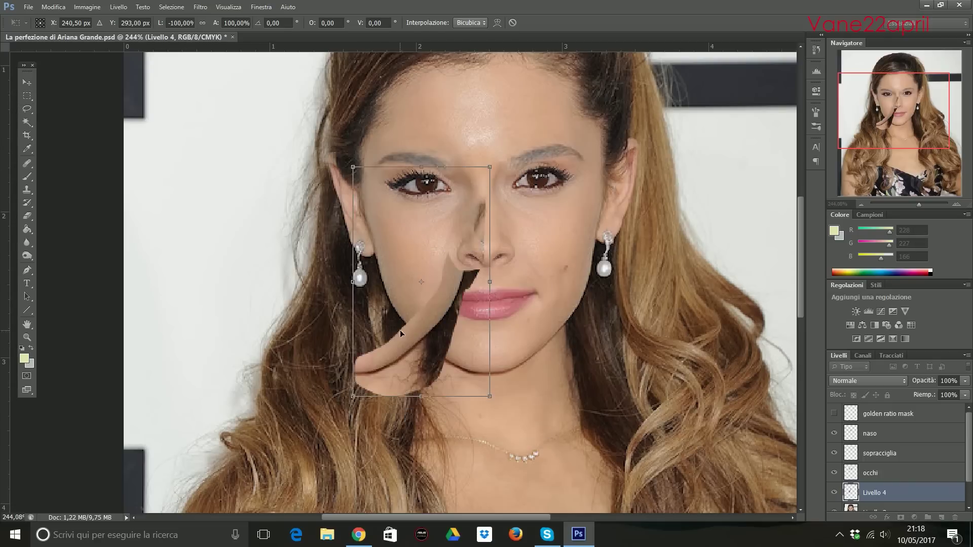
mouse_move(400, 333)
left_mouse_down()
mouse_move(534, 329)
mouse_move(525, 327)
left_mouse_up()
key("Return")
Align the mirrored half near the ear against the mask, then hide the mask.
left_click(833, 414)
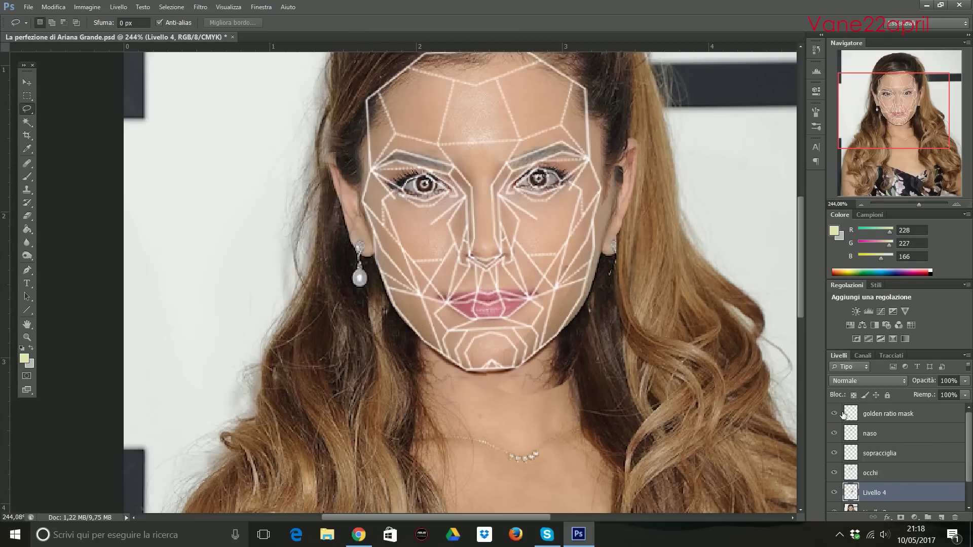
left_click_drag(529, 140, 659, 91)
key("m")
key("ctrl+t")
key("Return")
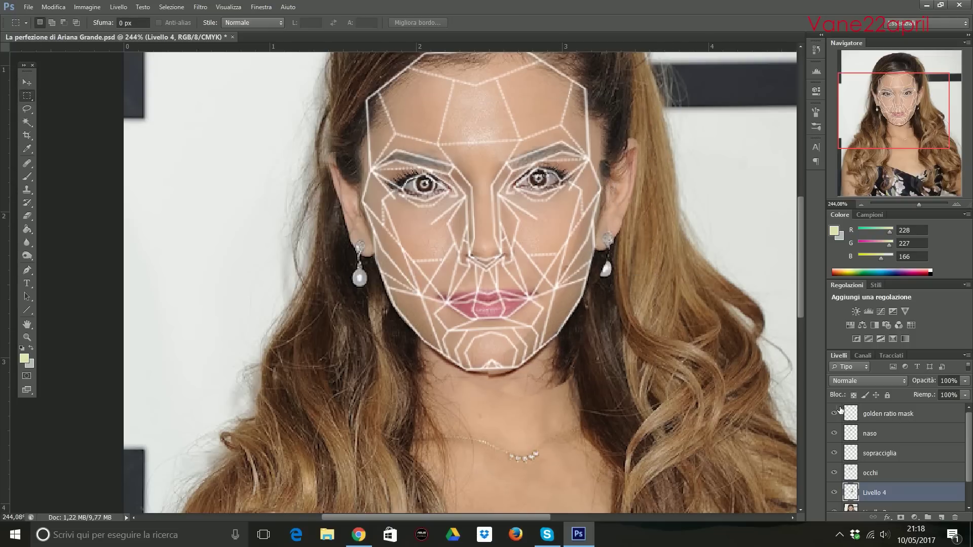
left_click(834, 414)
key("e")
scroll(592, 244, "up", 3)
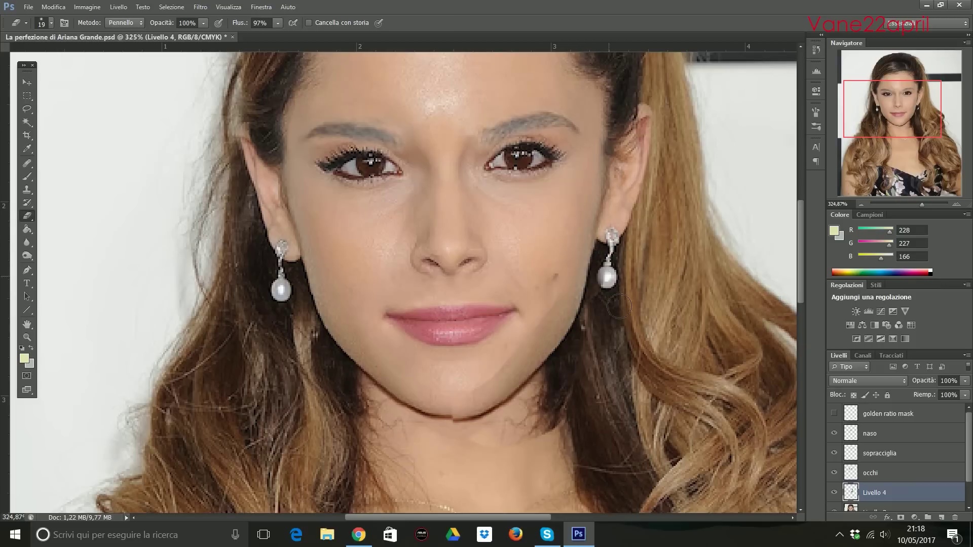
Blend the right jaw seam and copy the right temple hair onto a new layer.
mouse_move(619, 306)
left_mouse_down()
mouse_move(542, 421)
mouse_move(458, 456)
mouse_move(496, 413)
left_mouse_up()
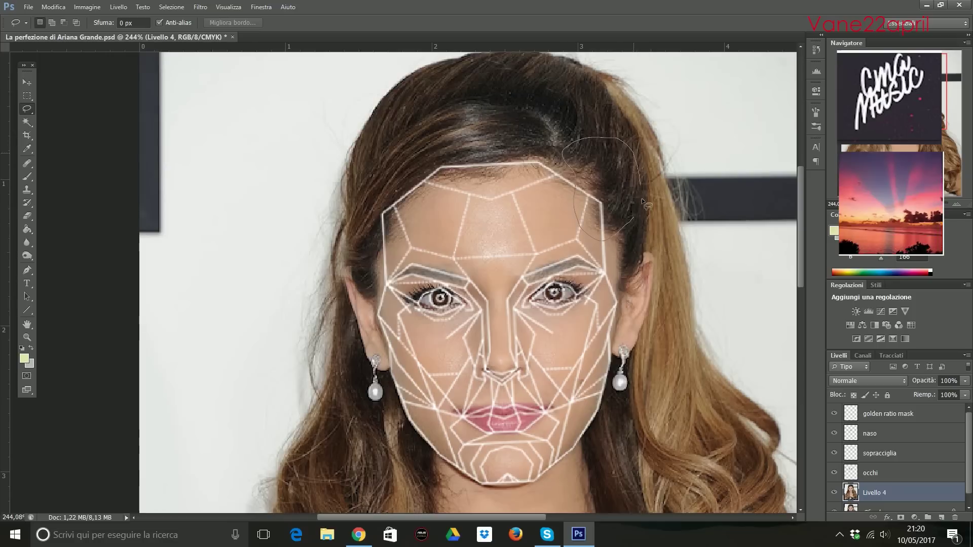
left_click_drag(642, 202, 636, 216)
key("ctrl+j")
key("e")
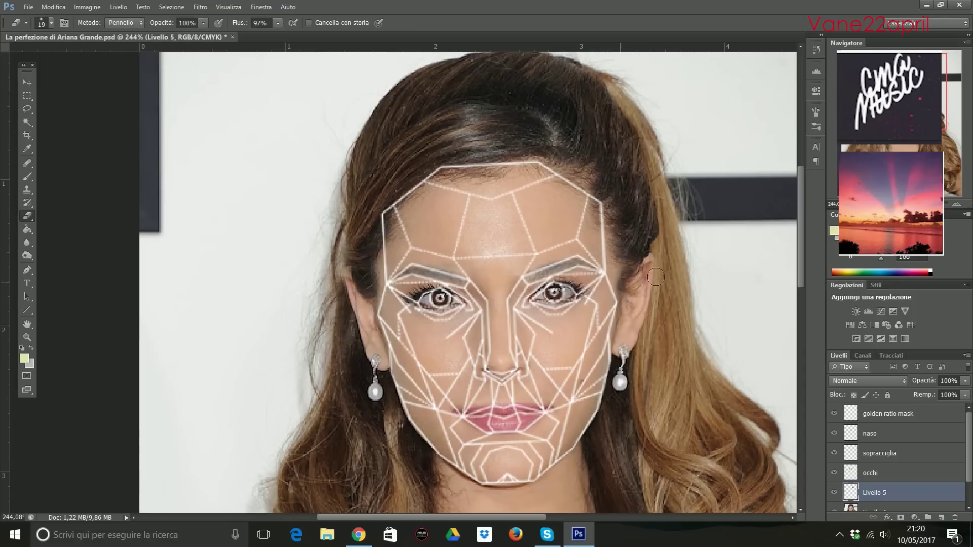
key("y")
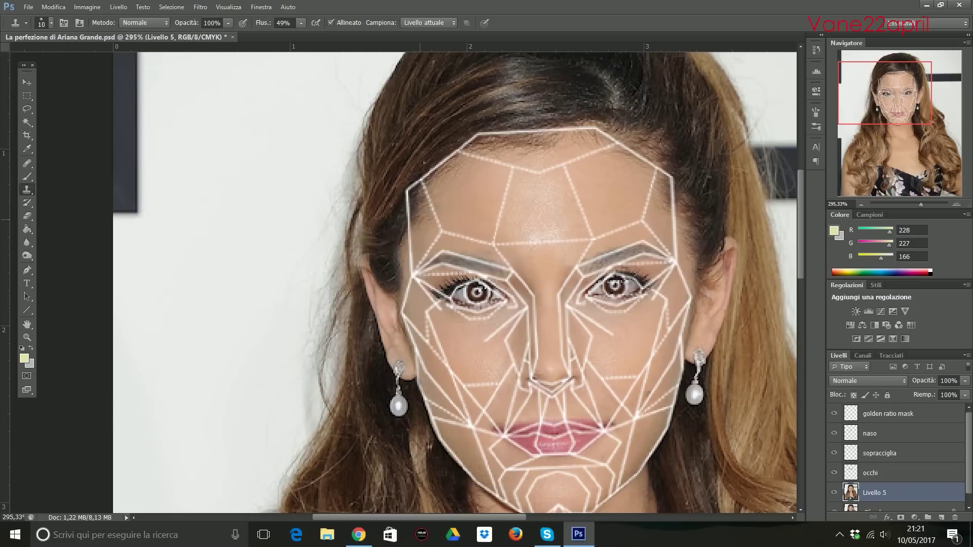
Copy a hair patch at the left temple to a new layer and erase its edges.
key("l")
left_click_drag(466, 184, 465, 188)
key("ctrl+j")
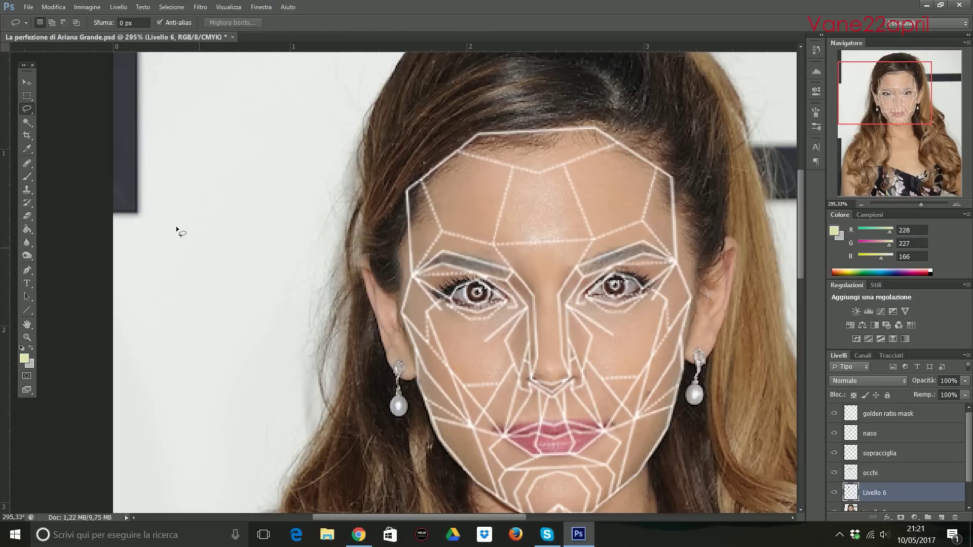
key("v")
key("e")
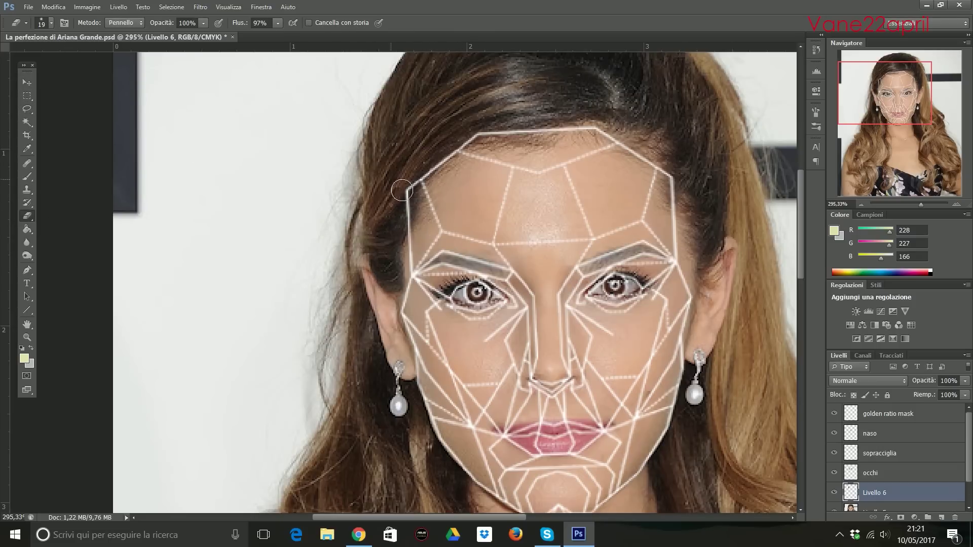
Copy hair beside the right temple to a new layer, reposition it and erase edges.
key("l")
left_click_drag(644, 287, 636, 238)
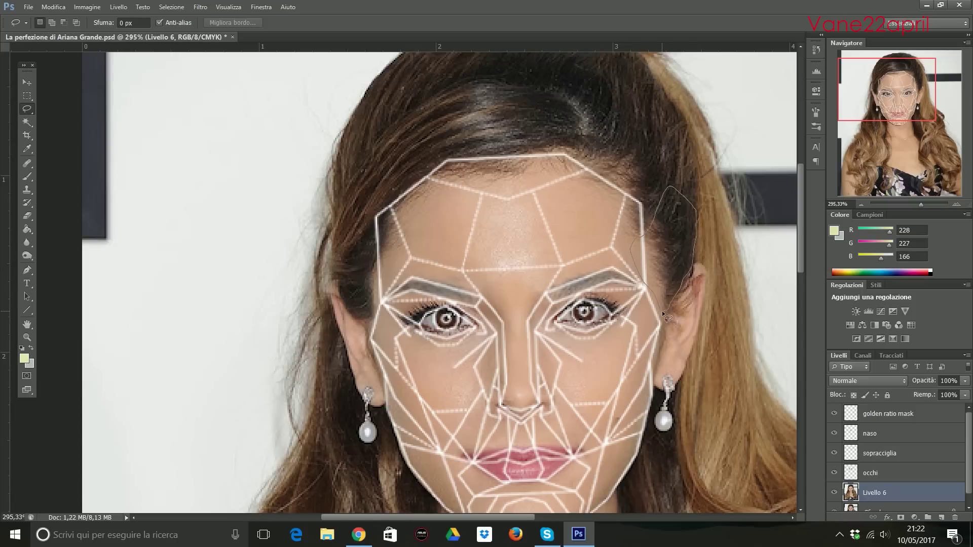
key("ctrl+j")
key("v")
key("e")
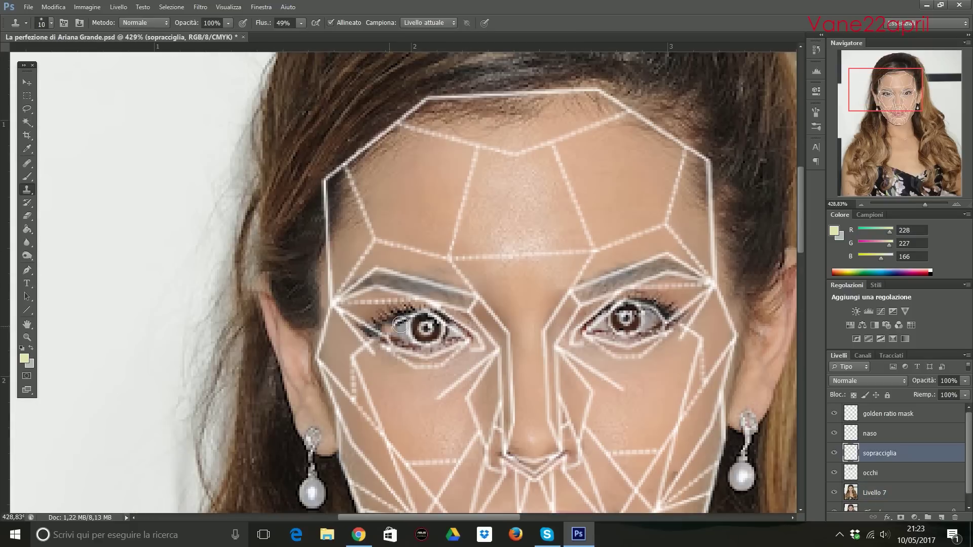
Lower the clone flow to about a third and switch between sopracciglia and Livello 7.
left_click(301, 23)
left_click_drag(302, 35, 291, 35)
key("alt+bracketright")
key("alt+bracketright")
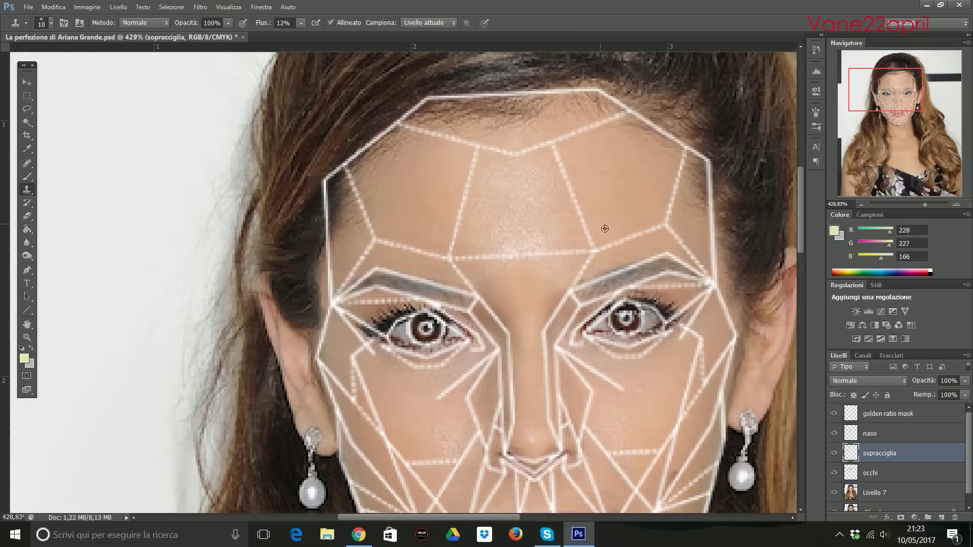
key("alt+bracketleft")
key("alt+bracketleft")
key("alt+bracketright")
key("alt+bracketright")
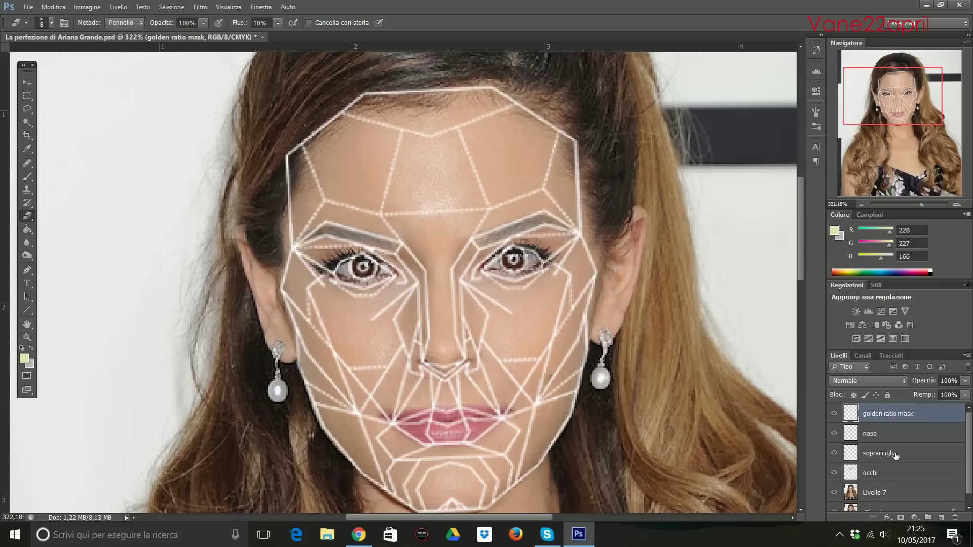
Duplicate the eyebrow, flip it horizontally, and place it over the opposite brow.
key("v")
left_click(834, 414)
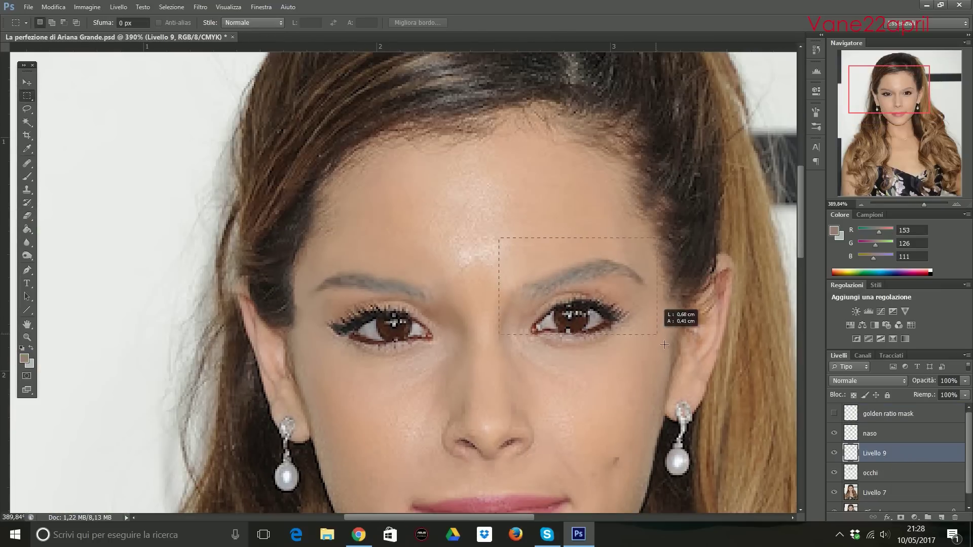
key("ctrl+j")
key("ctrl+t")
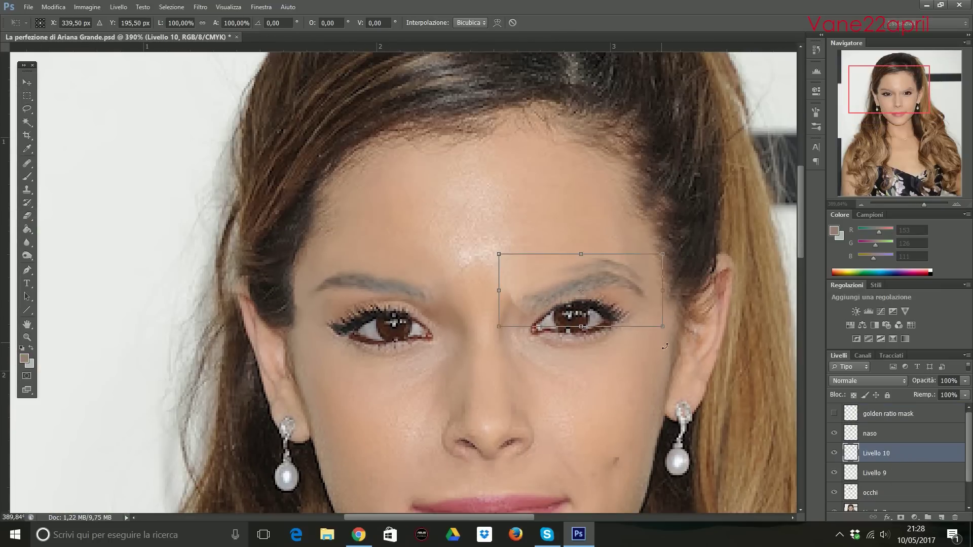
right_click(614, 291)
left_click(653, 458)
left_click_drag(584, 289, 379, 285)
left_click(834, 413)
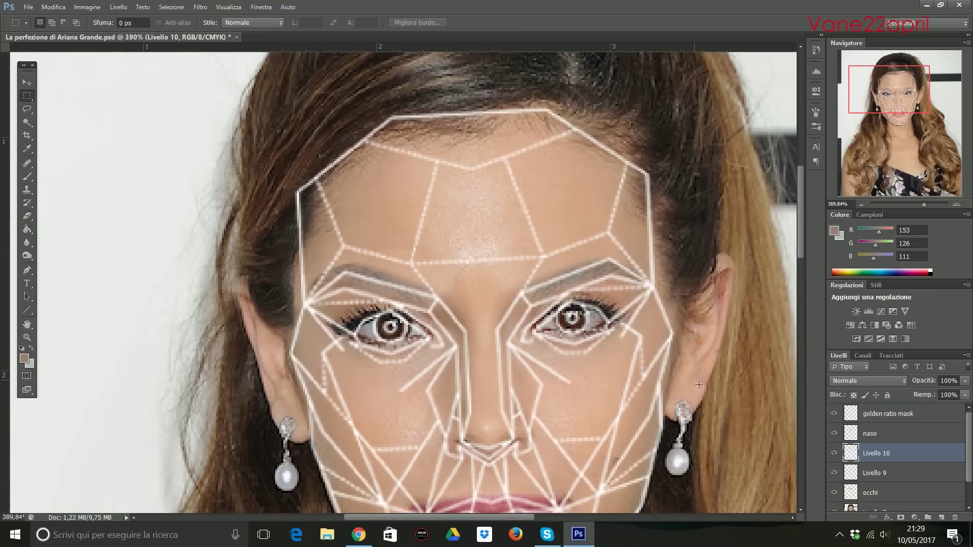
key("Return")
Switch to a smaller eraser with the golden ratio mask hidden.
key("e")
left_click(51, 23)
left_click(137, 24)
key("x")
left_click(51, 23)
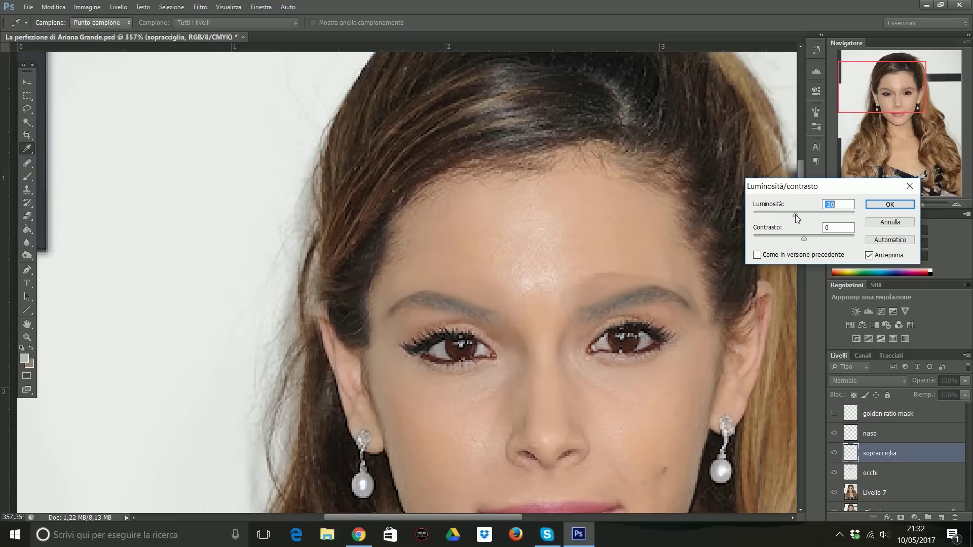
Apply the brightness/contrast change and set a 15 px brush.
key("Return")
key("b")
right_click(18, 59)
type("15")
key("Return")
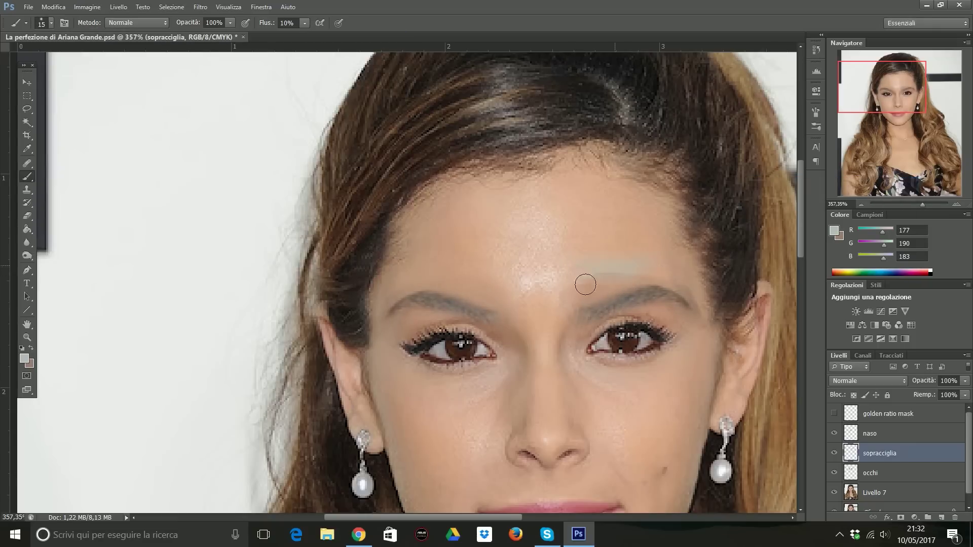
Switch to the eraser for leftover brow edges, then start transforming one eyebrow.
left_click(23, 216)
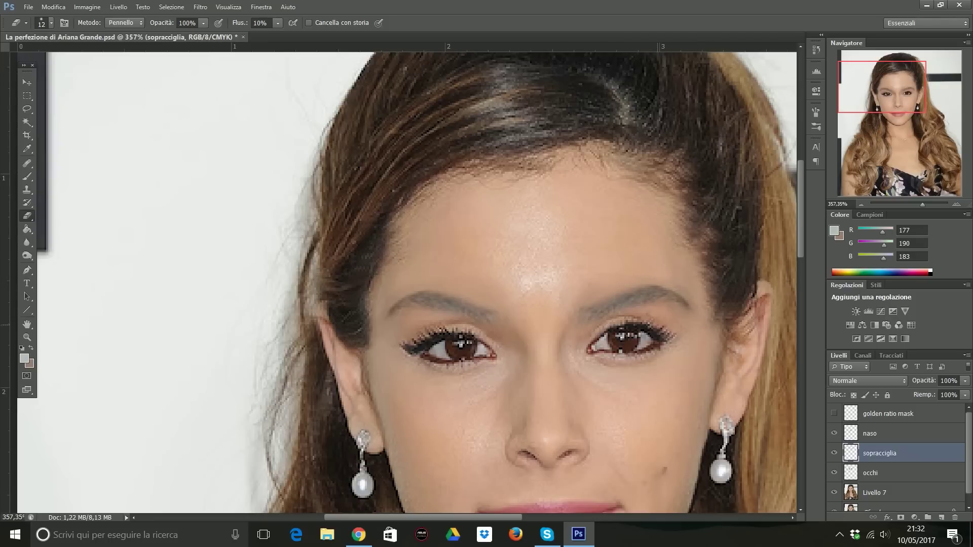
scroll(388, 331, "down", 1)
key("ctrl+t")
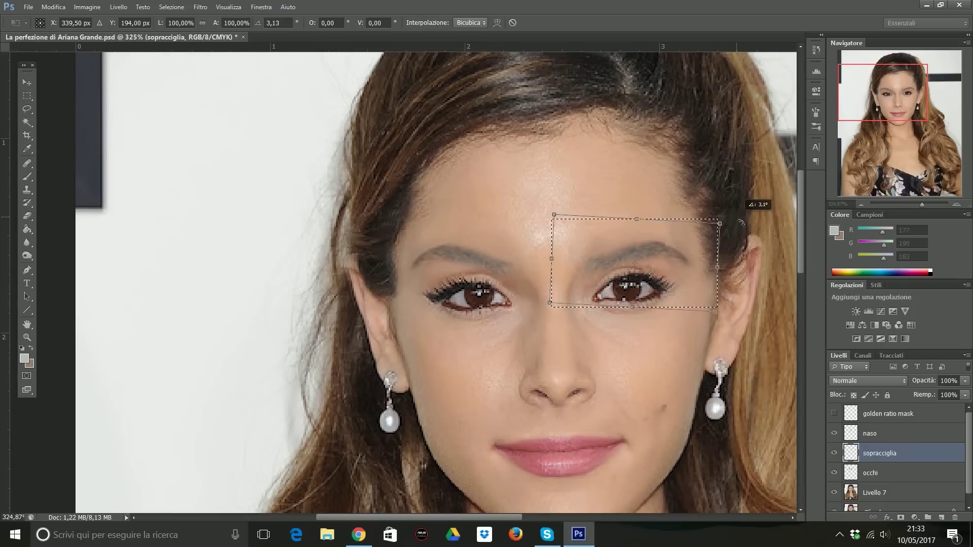
Confirm the brow rotation and paint brown strokes over both eyebrows.
key("Return")
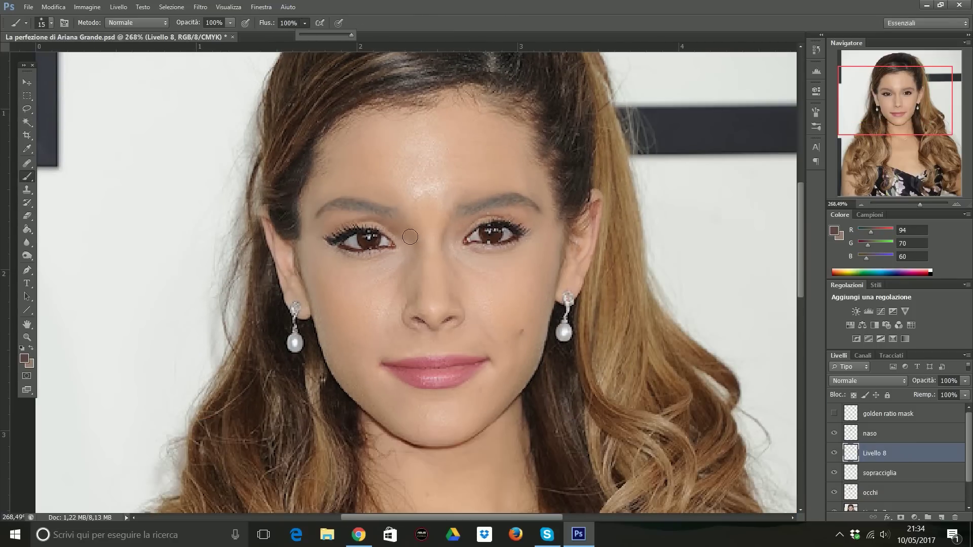
left_click_drag(401, 208, 380, 218)
left_click_drag(464, 205, 537, 202)
Fade the painted eyebrow layer, settling its opacity at 17%.
left_click(867, 381)
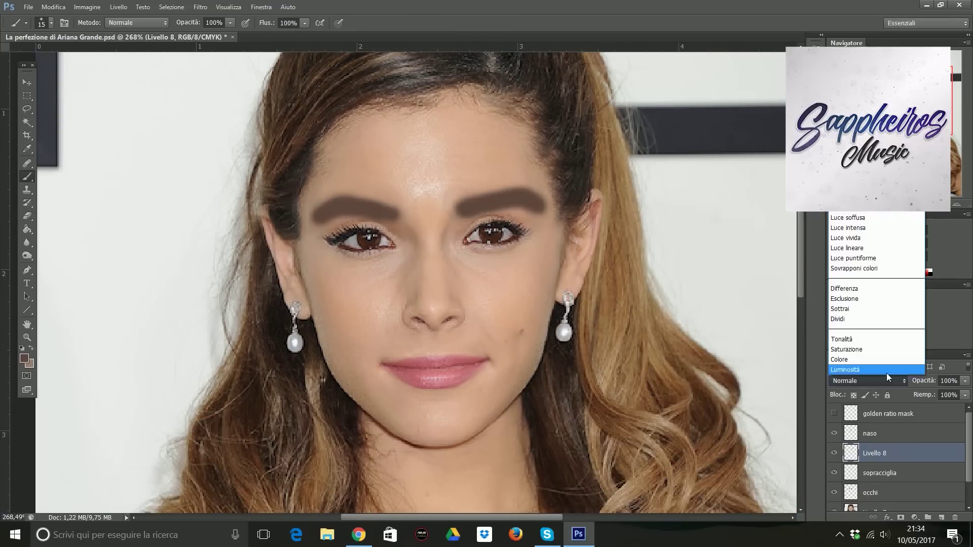
left_click(965, 381)
left_click_drag(964, 392, 928, 387)
scroll(410, 187, "up", 3)
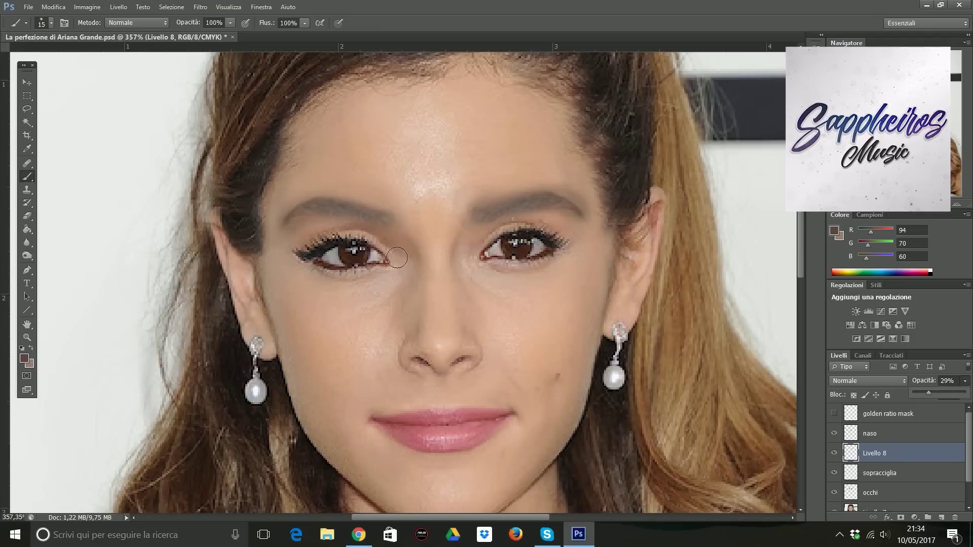
key("e")
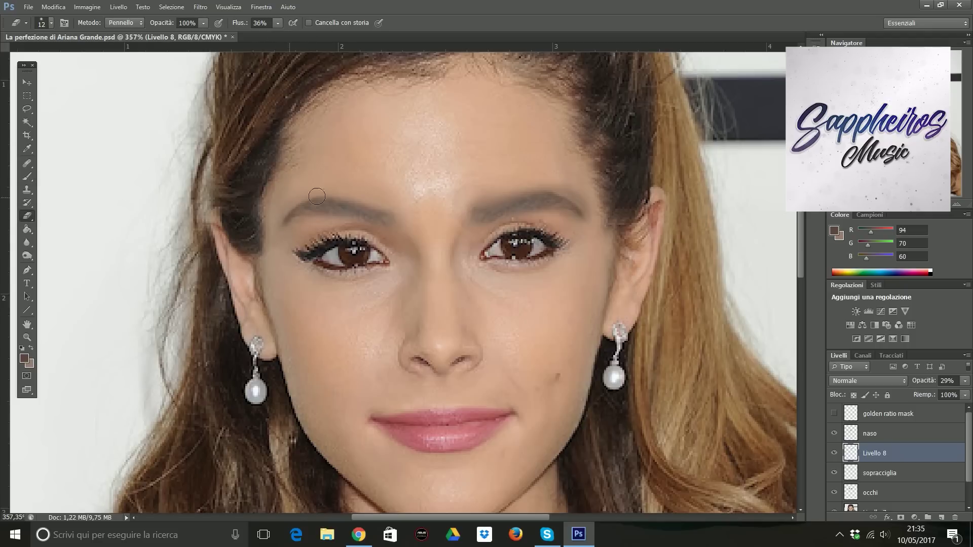
left_click_drag(964, 380, 953, 397)
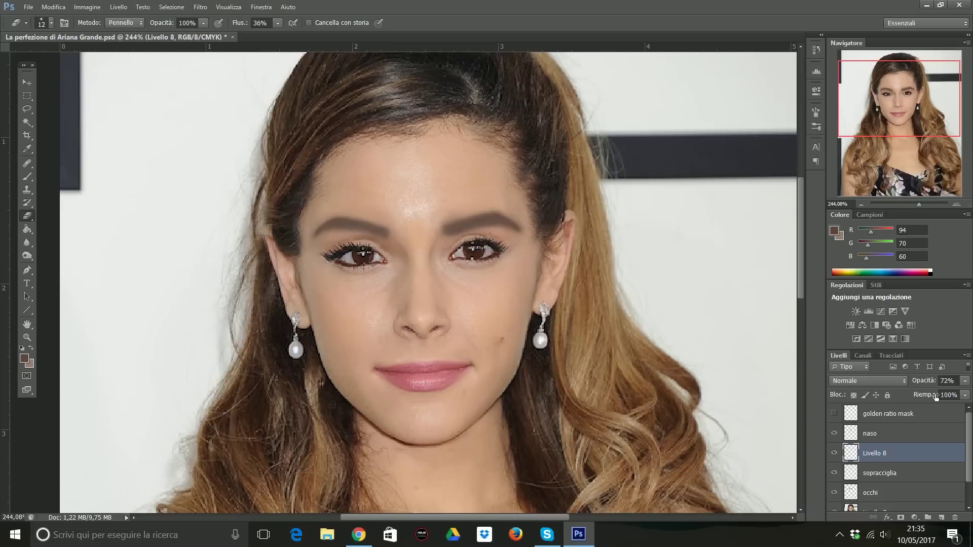
left_click_drag(965, 380, 925, 399)
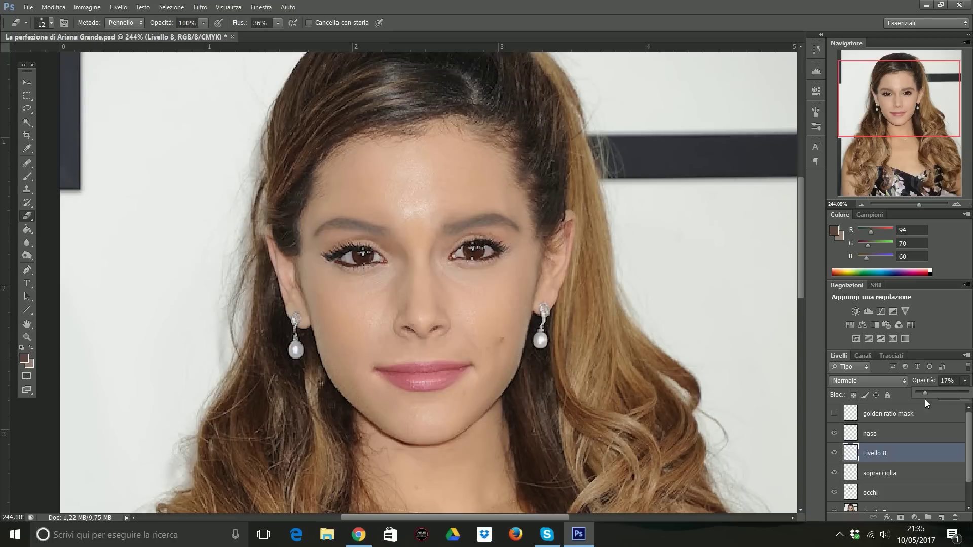